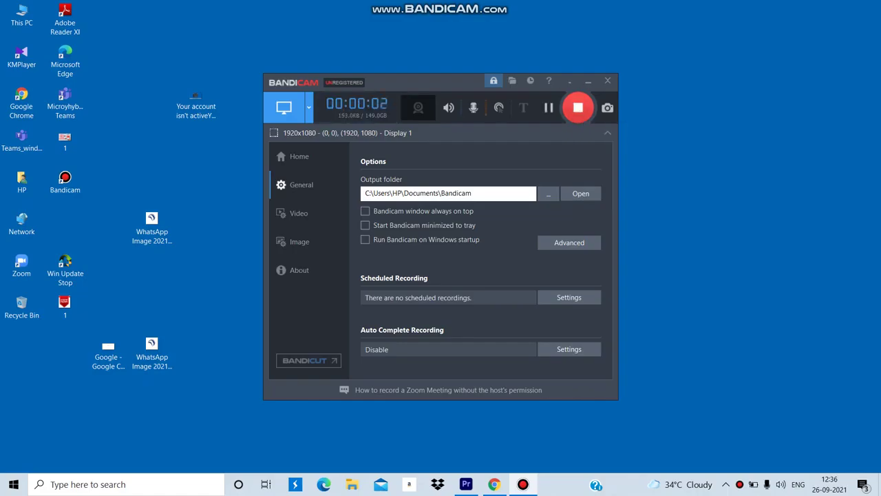
# - Minimize the Bandicam window so the plain desktop shows while it keeps recording
pyautogui.click(588, 81)
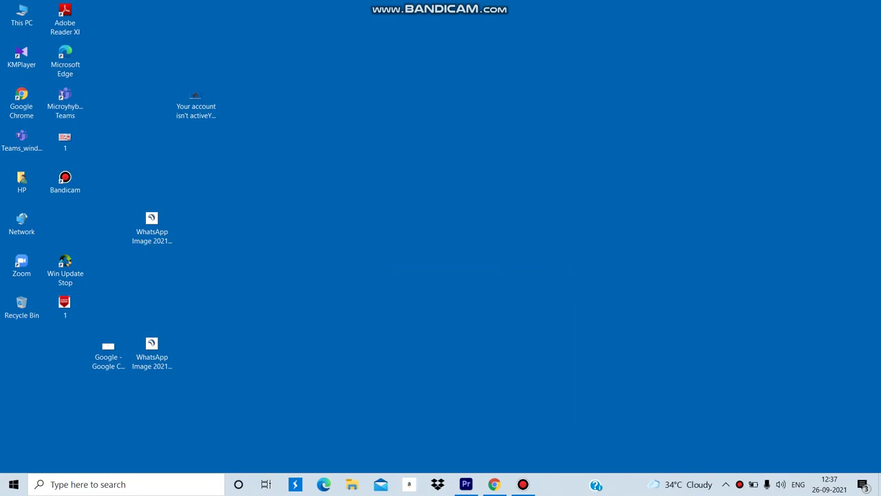
pyautogui.click(494, 484)
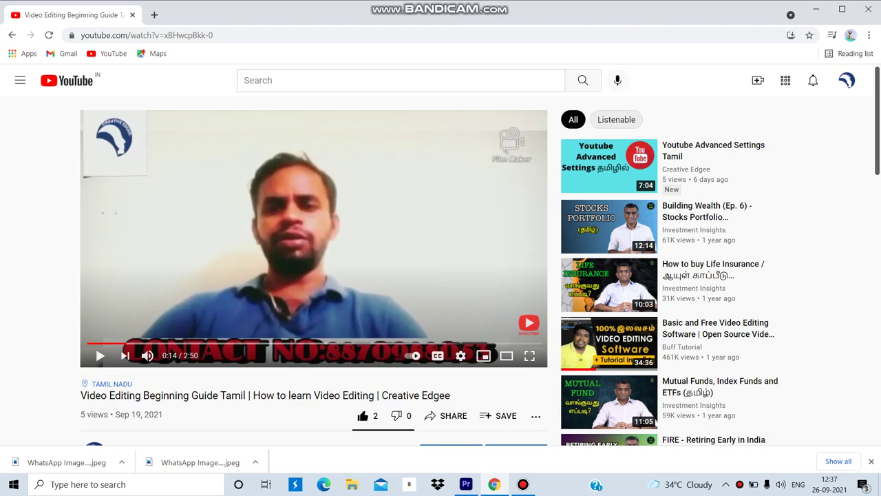
pyautogui.click(100, 355)
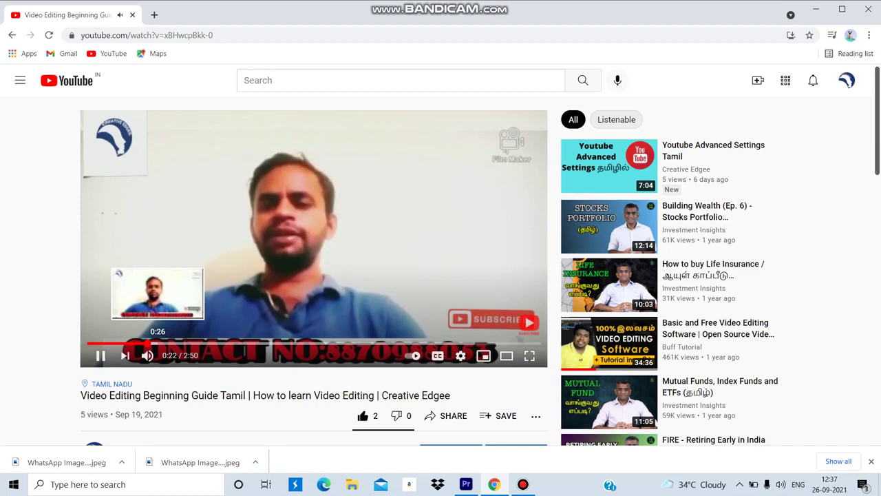
pyautogui.click(159, 342)
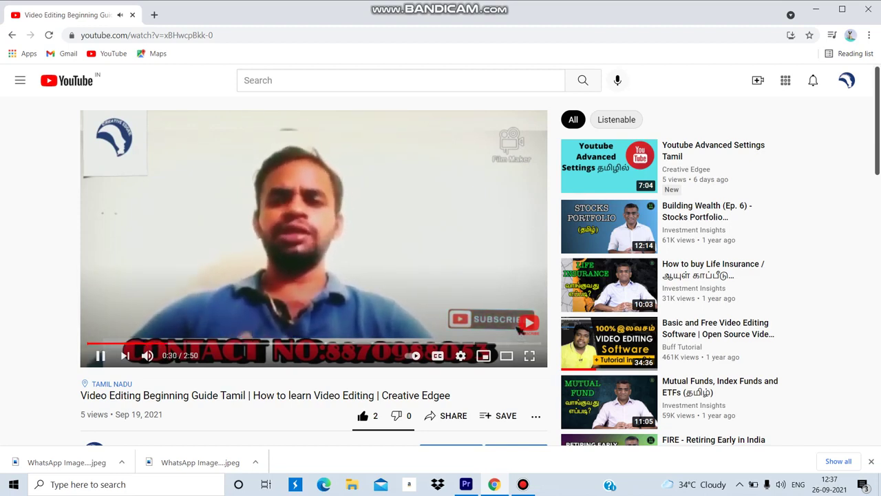
pyautogui.click(100, 355)
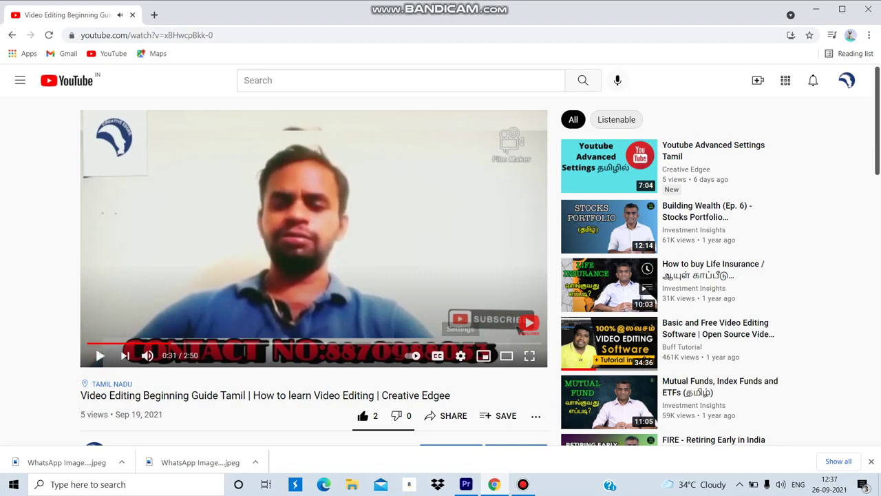
pyautogui.click(816, 9)
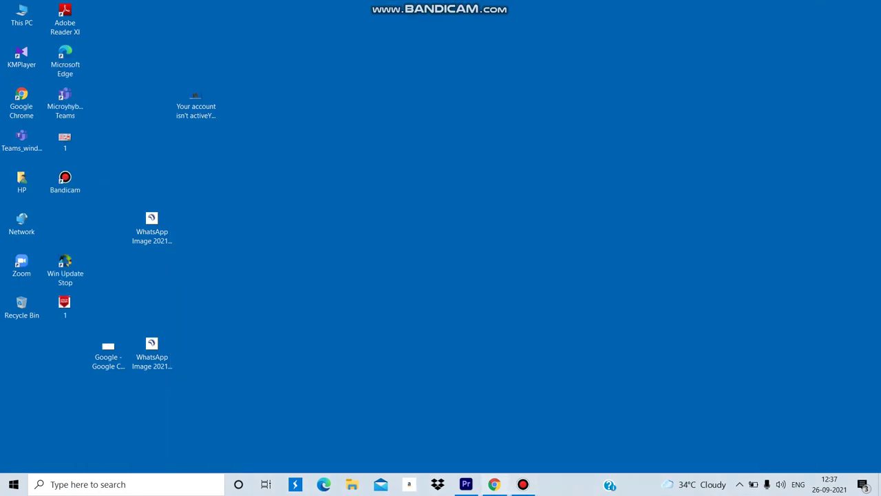
# - Bring Premiere Pro forward with the empty Untitled project, close the panel shortcut menus, and show the File menu
pyautogui.click(466, 484)
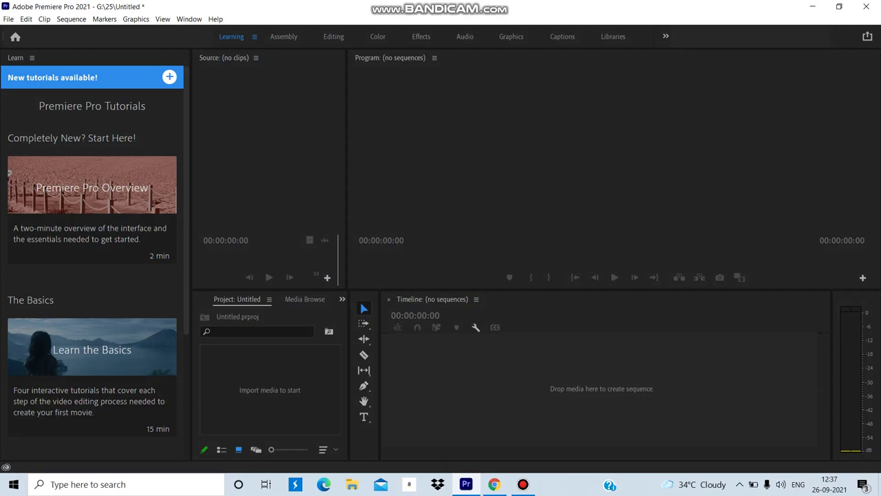
pyautogui.rightClick(286, 375)
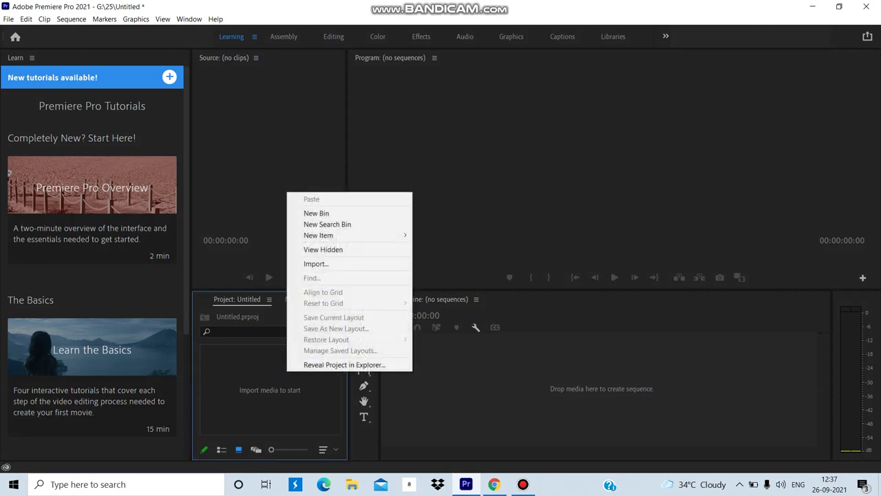
pyautogui.click(245, 152)
pyautogui.rightClick(243, 151)
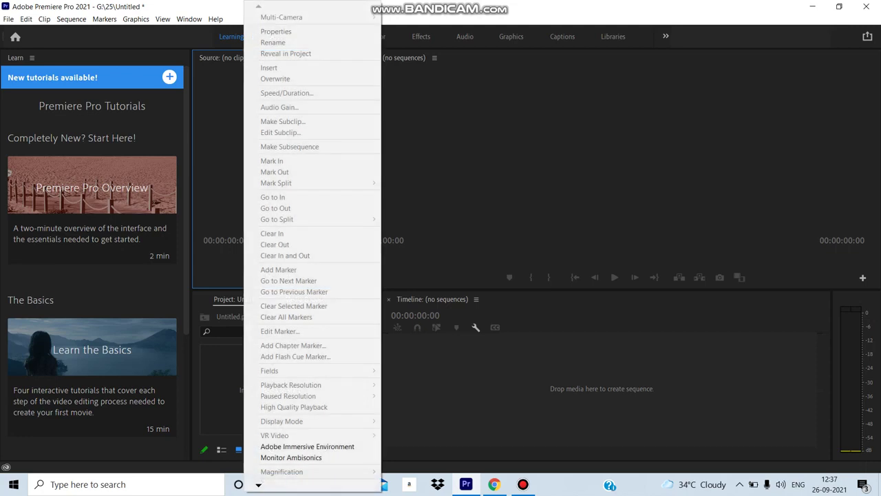
pyautogui.click(482, 172)
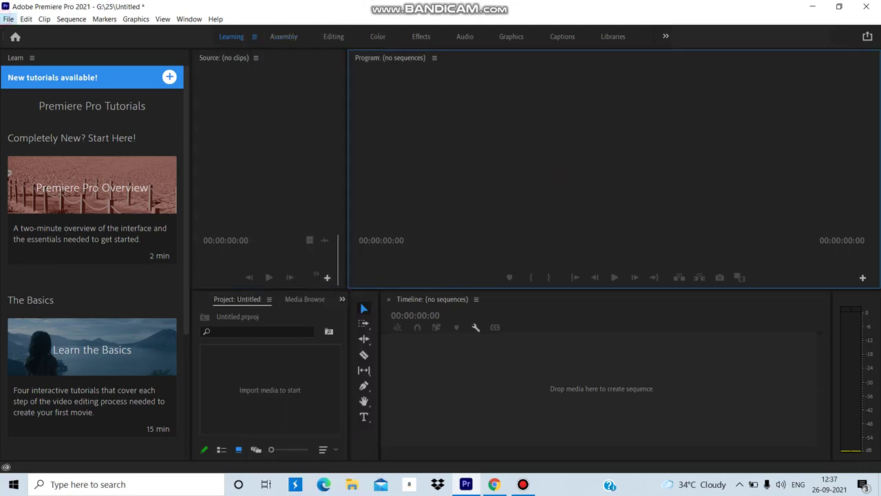
pyautogui.click(9, 19)
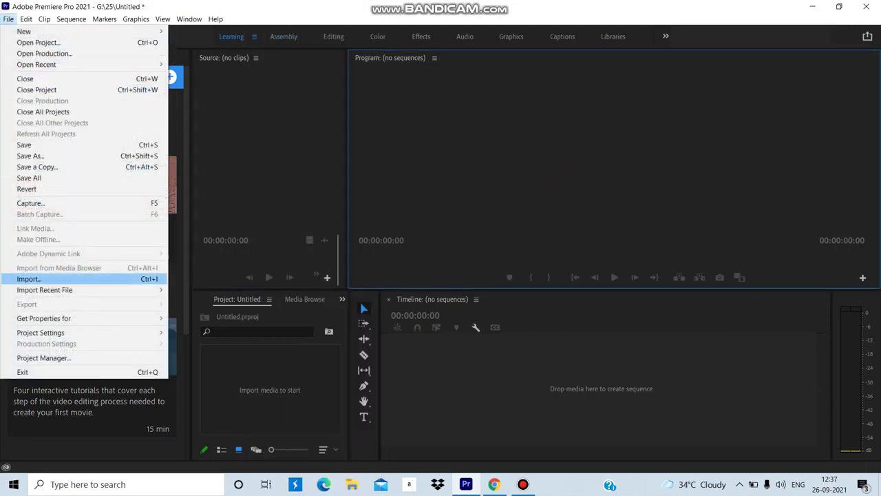
pyautogui.click(29, 279)
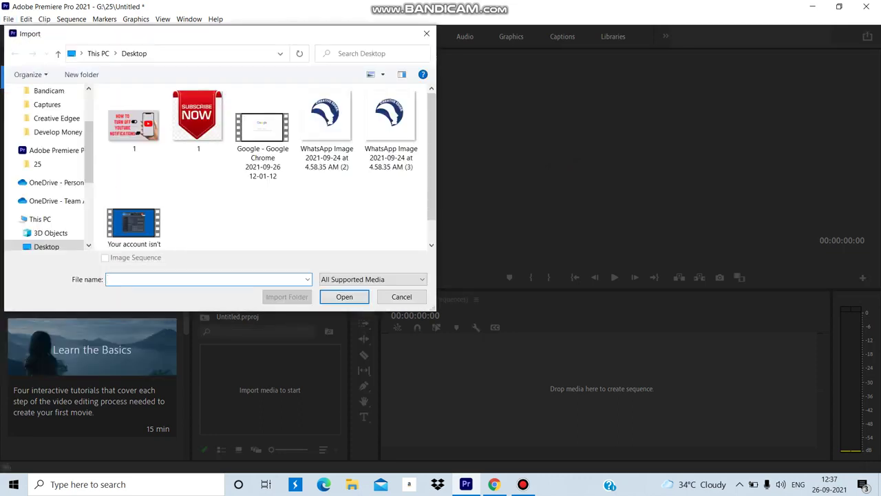
pyautogui.click(268, 132)
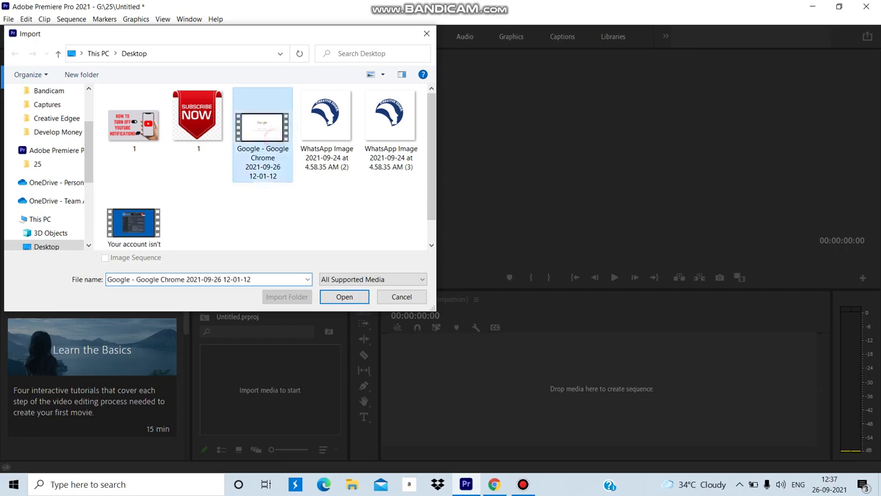
pyautogui.press('Return')
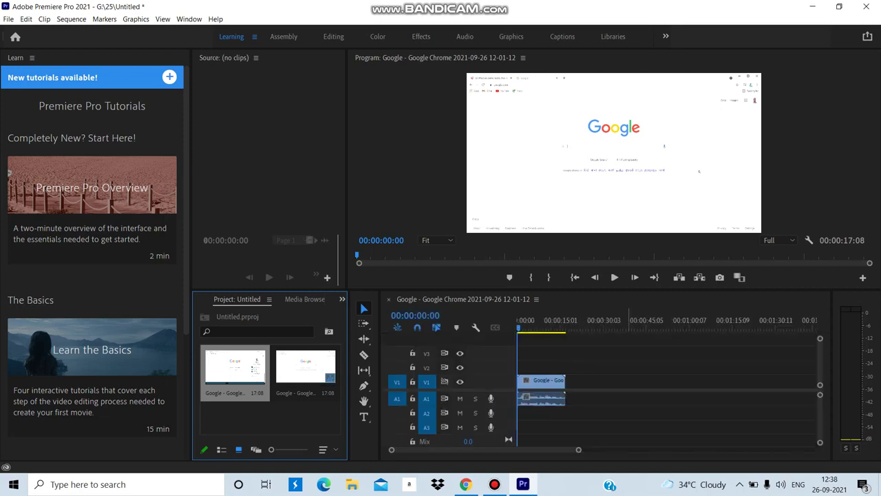
pyautogui.click(544, 382)
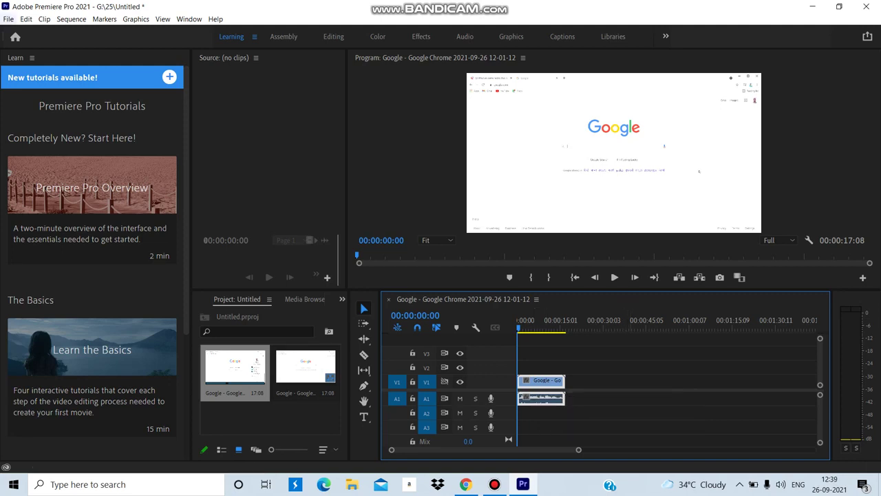
pyautogui.click(10, 19)
pyautogui.click(9, 19)
pyautogui.click(10, 19)
pyautogui.click(10, 18)
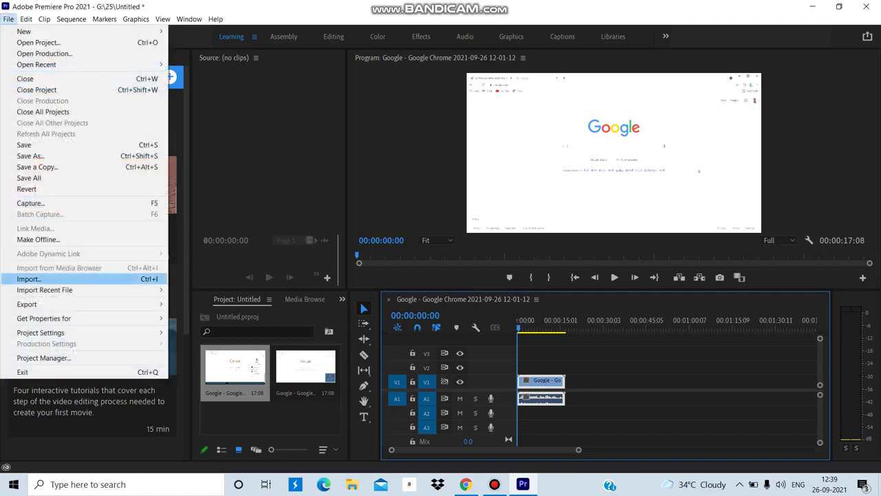
pyautogui.click(29, 278)
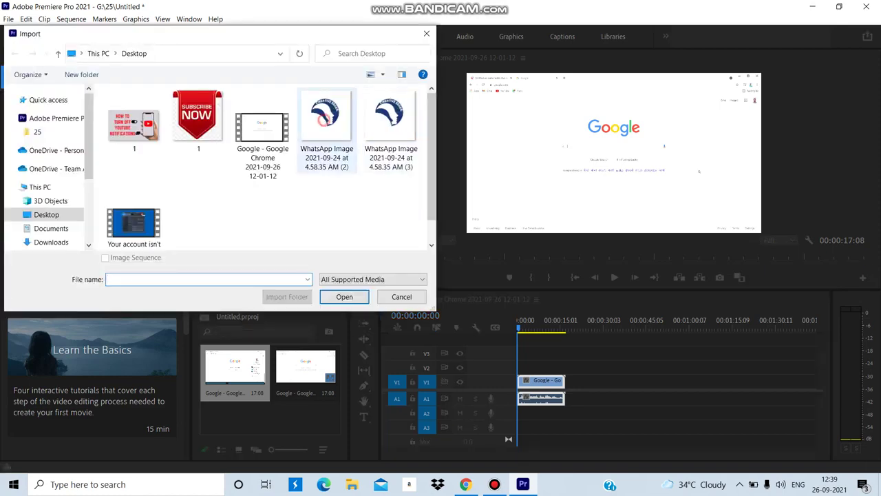
pyautogui.doubleClick(323, 120)
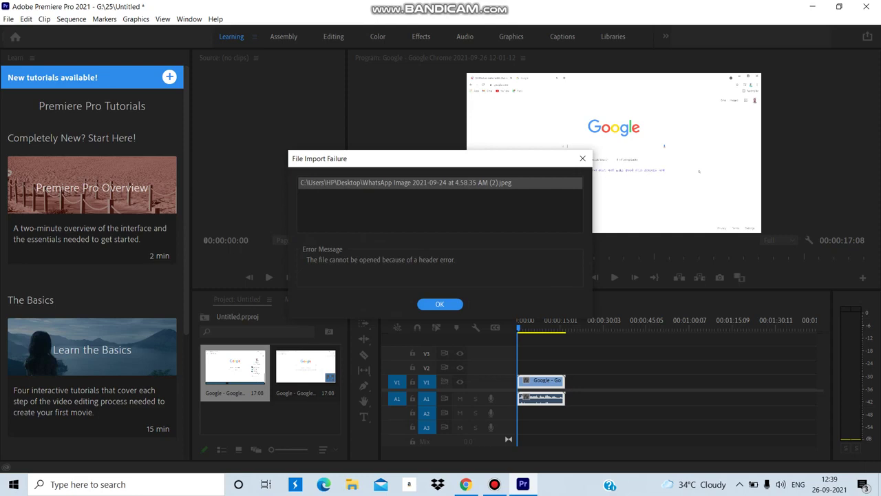
pyautogui.click(440, 304)
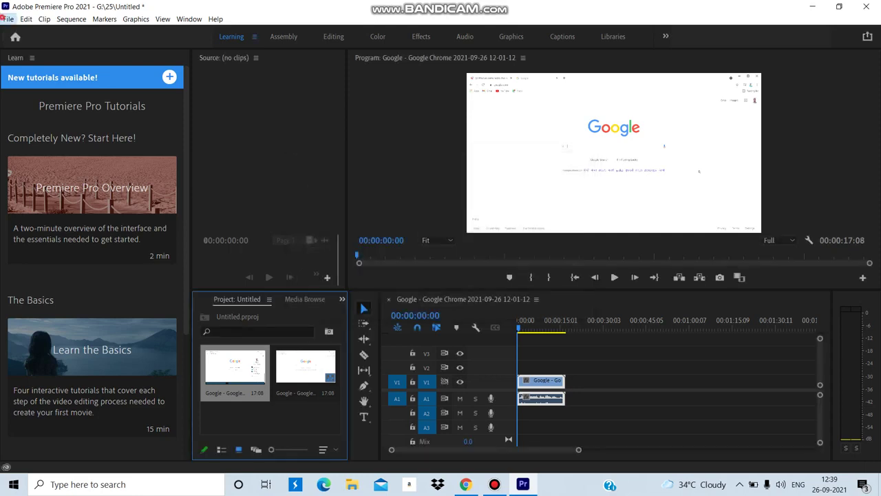
pyautogui.click(6, 20)
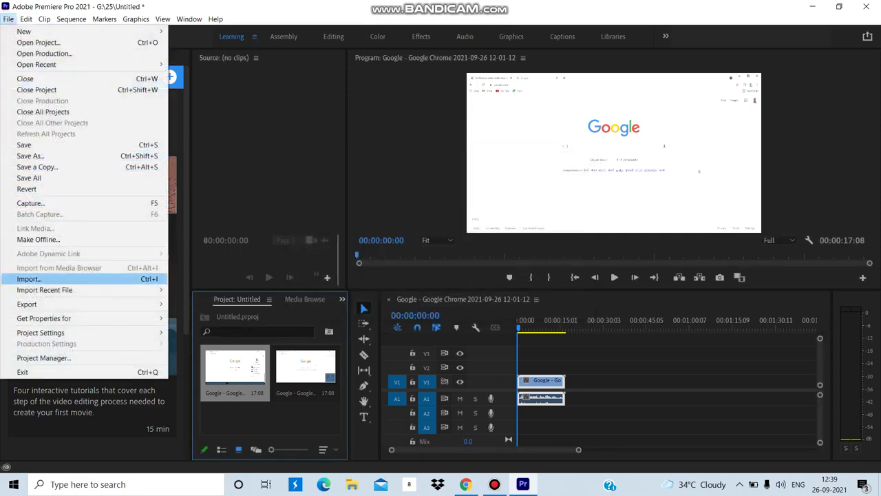
pyautogui.click(29, 279)
pyautogui.doubleClick(386, 124)
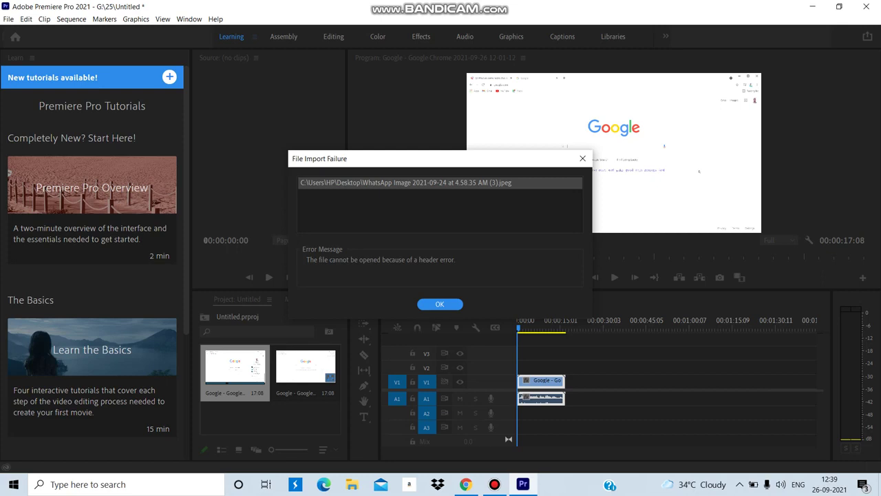
pyautogui.click(406, 183)
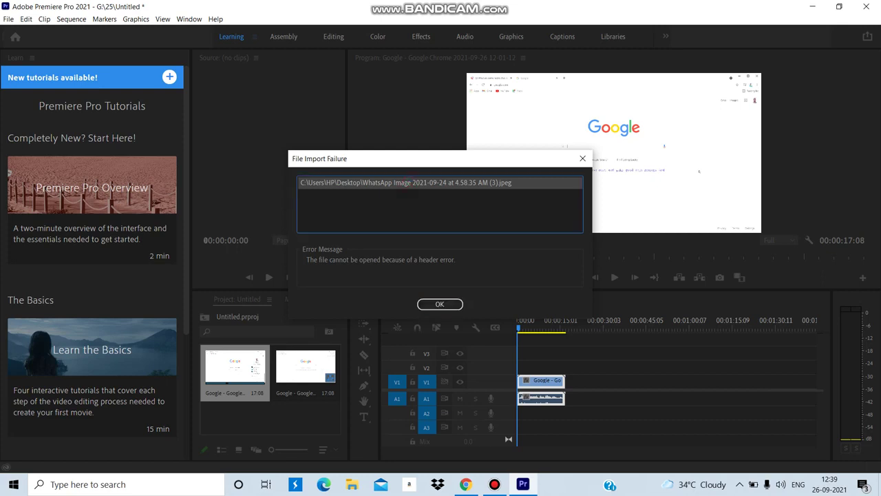
pyautogui.click(440, 304)
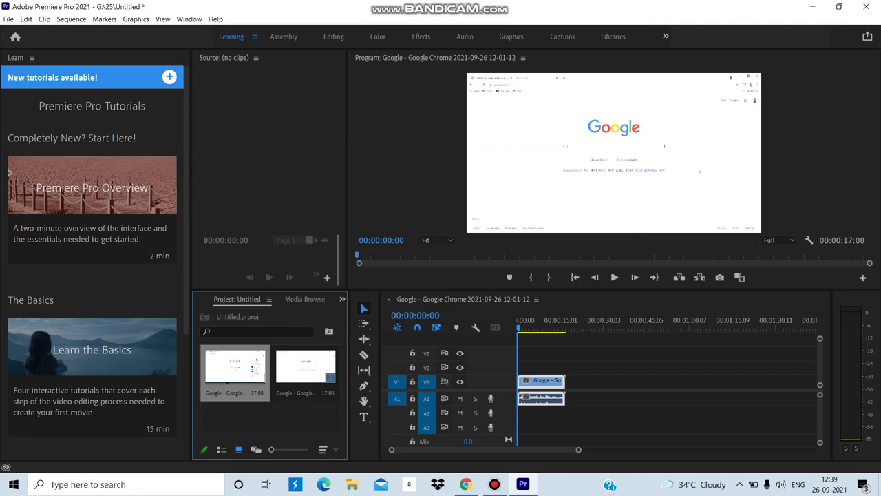
# - Import the red Subscribe Now badge image 1.png into the Project panel
pyautogui.click(9, 18)
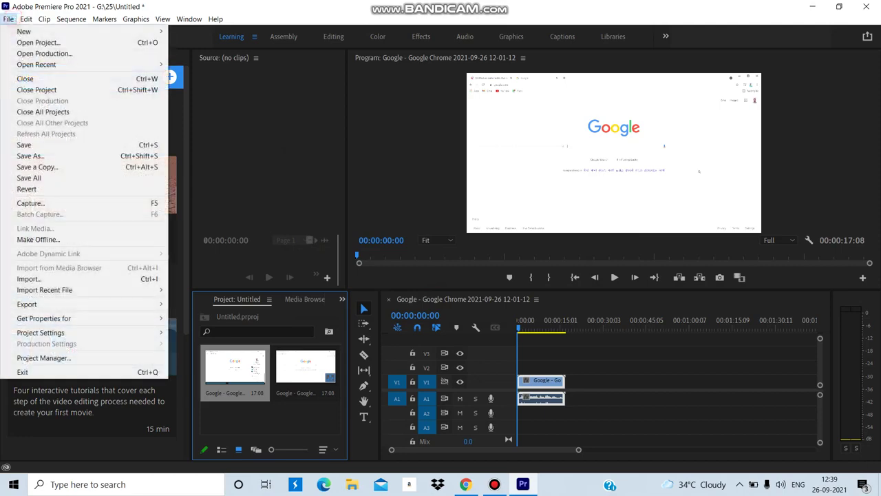
pyautogui.moveTo(24, 31)
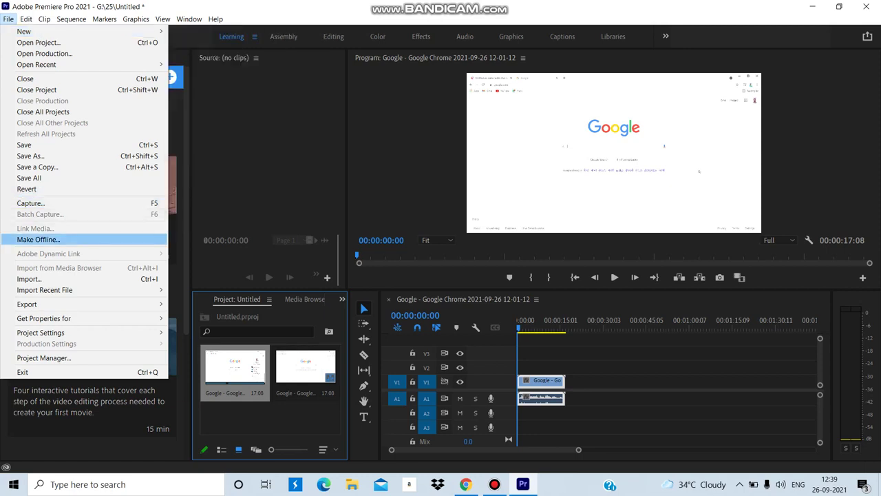
pyautogui.click(29, 279)
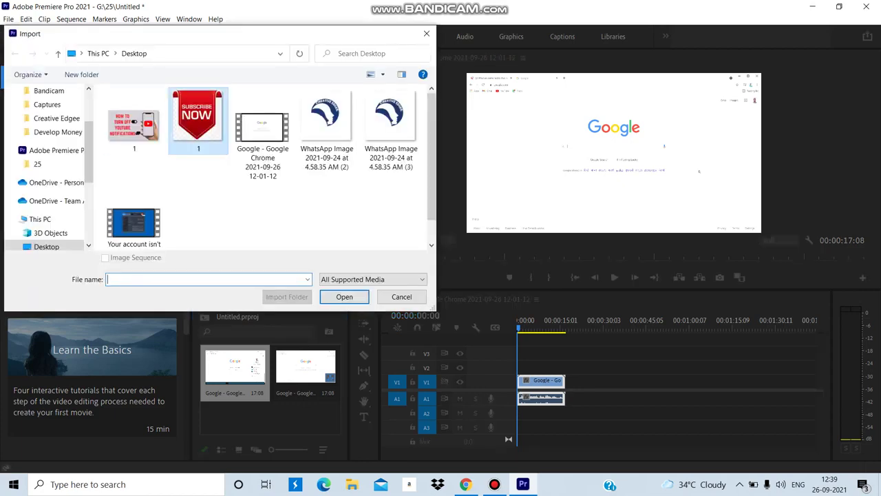
pyautogui.doubleClick(198, 120)
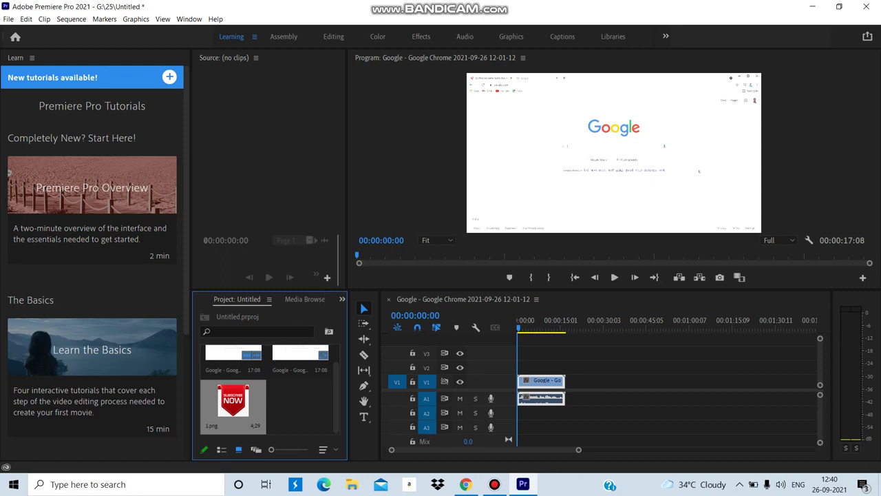
pyautogui.click(547, 344)
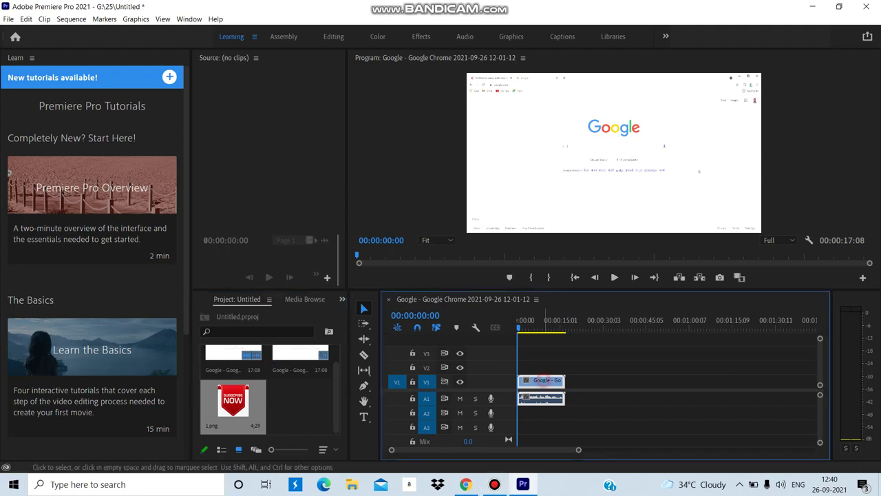
pyautogui.click(303, 406)
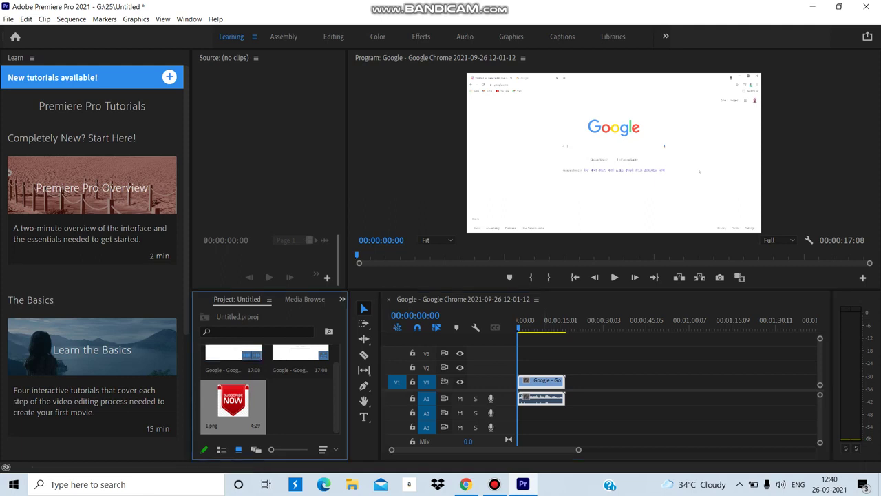
# - Place 1.png on track V2 above the Chrome recording as a 5-second overlay
pyautogui.moveTo(232, 402); pyautogui.dragTo(525, 366)
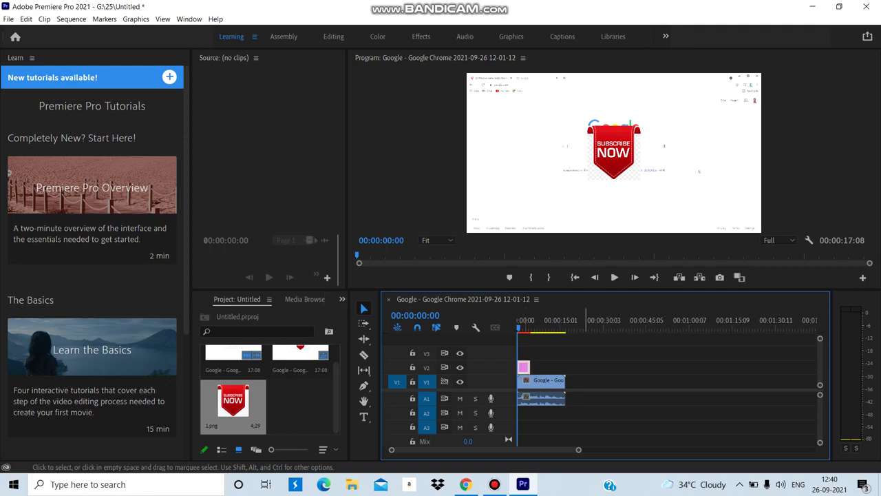
pyautogui.click(613, 152)
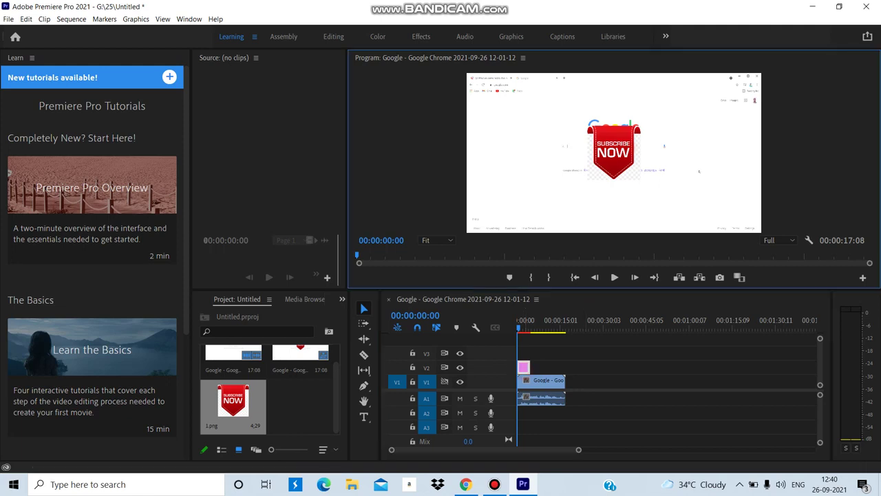
pyautogui.click(525, 367)
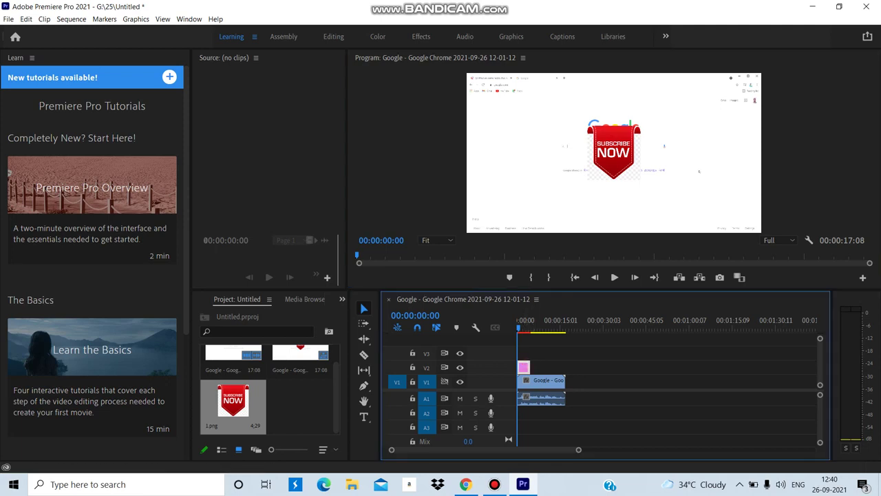
pyautogui.click(342, 299)
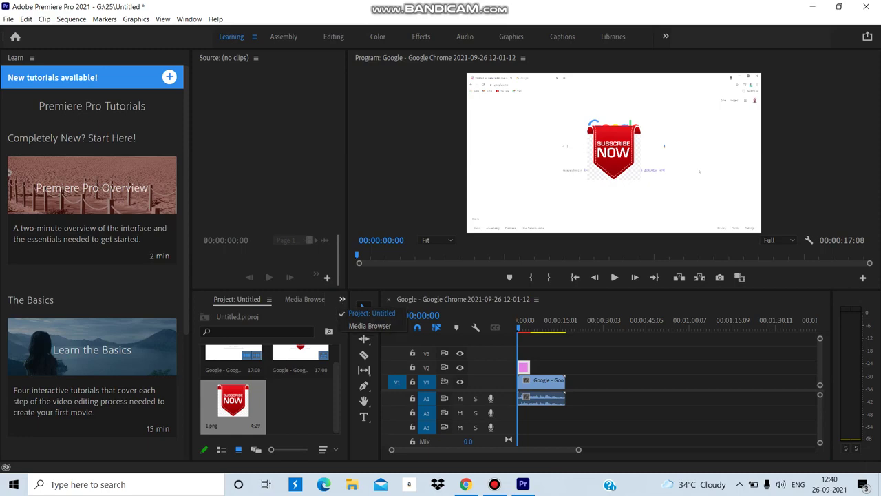
pyautogui.click(372, 313)
pyautogui.click(269, 299)
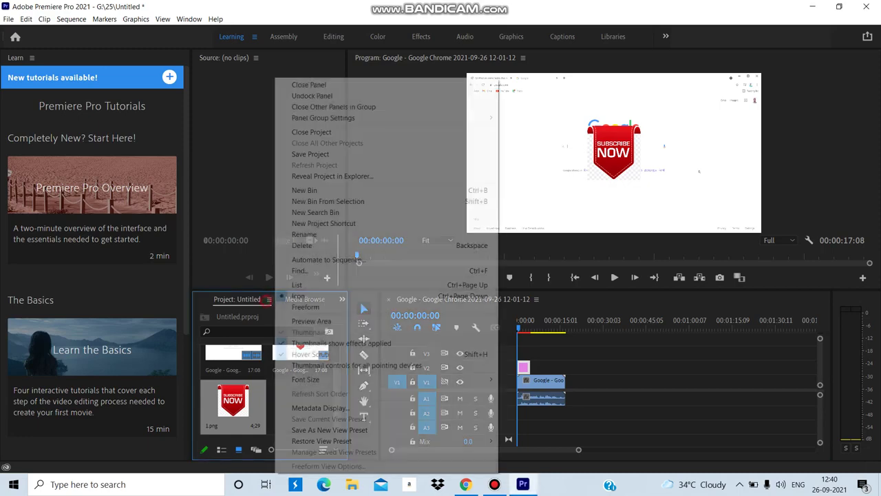
pyautogui.click(251, 206)
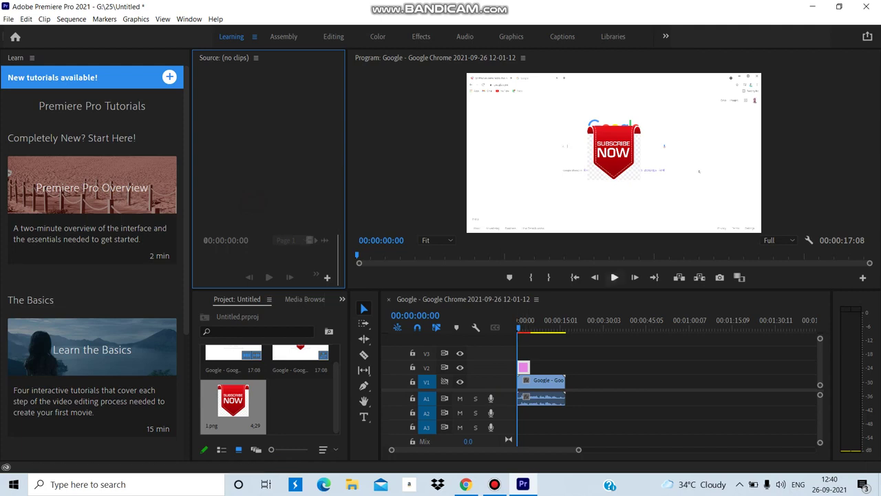
# - Play the sequence to preview the badge overlay, then stop playback
pyautogui.click(614, 277)
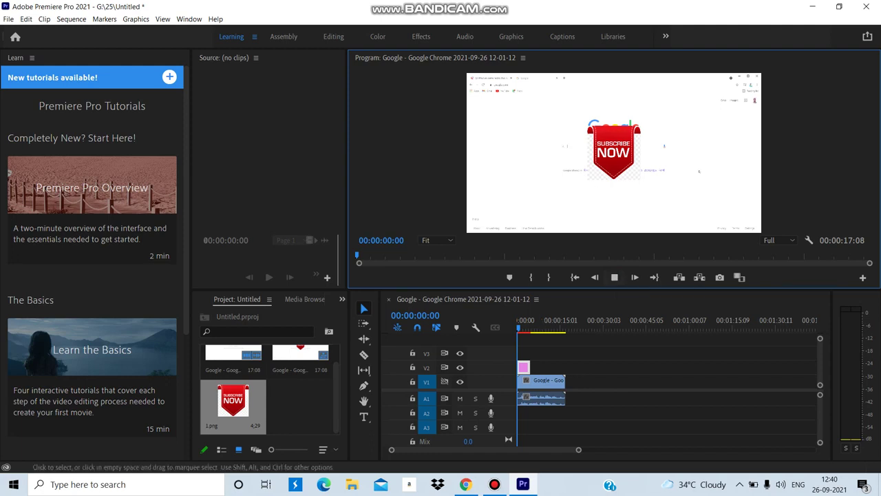
pyautogui.click(523, 367)
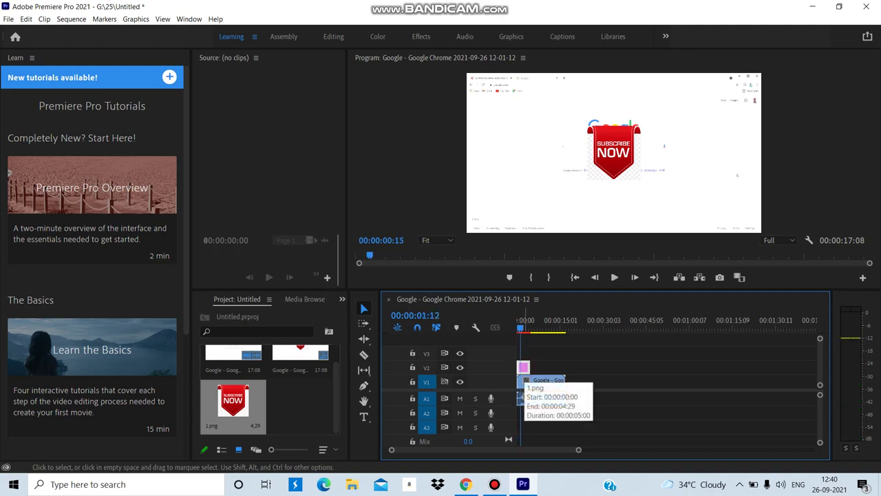
pyautogui.press('space')
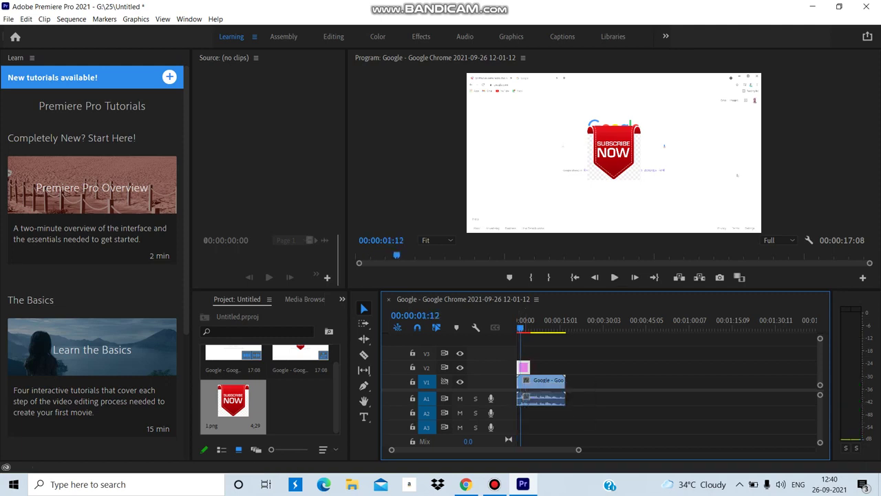
# - Switch to the Effects workspace listing presets, audio and video effects, and transitions
pyautogui.click(421, 36)
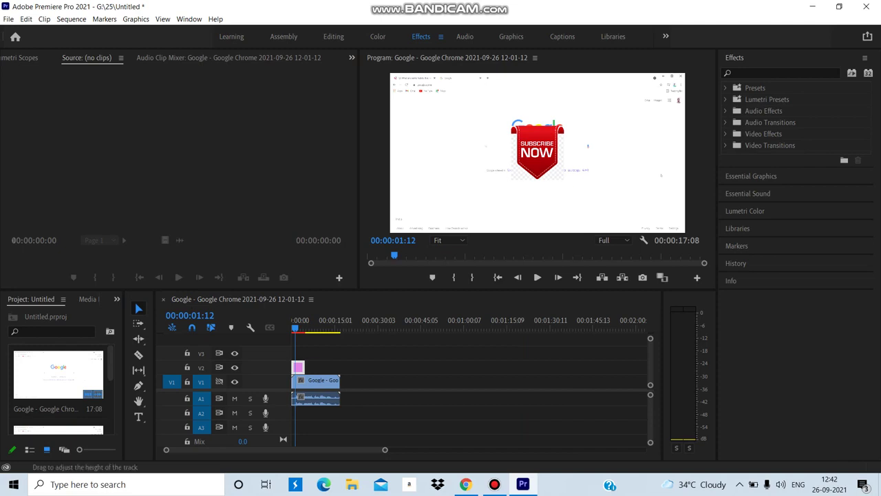
# - Select the 1.png clip on V2 and open it in the Source viewer
pyautogui.click(297, 368)
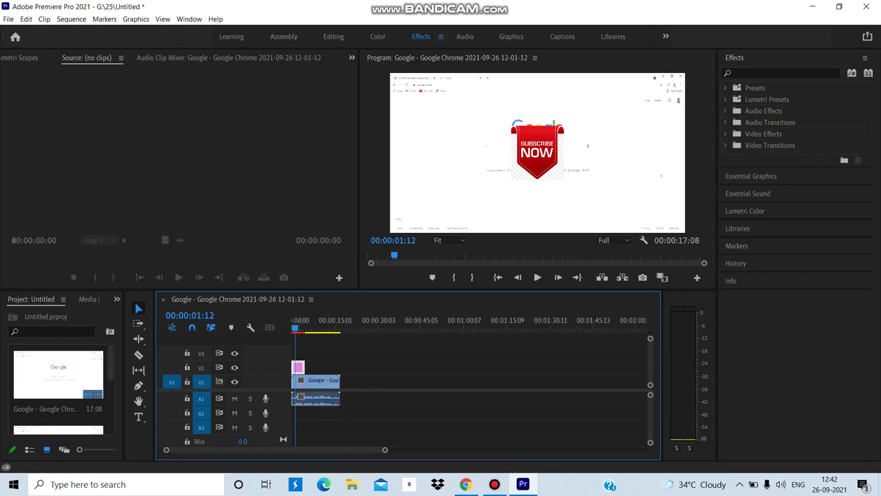
pyautogui.click(440, 37)
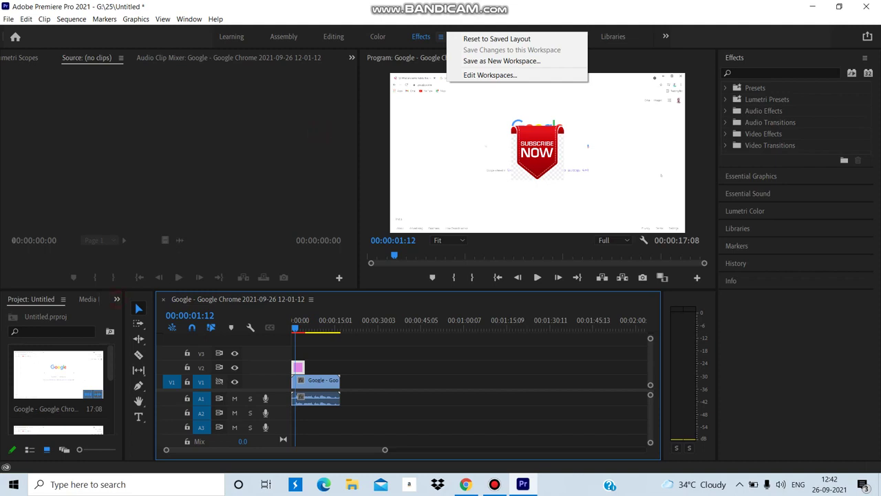
pyautogui.press('Escape')
pyautogui.click(117, 299)
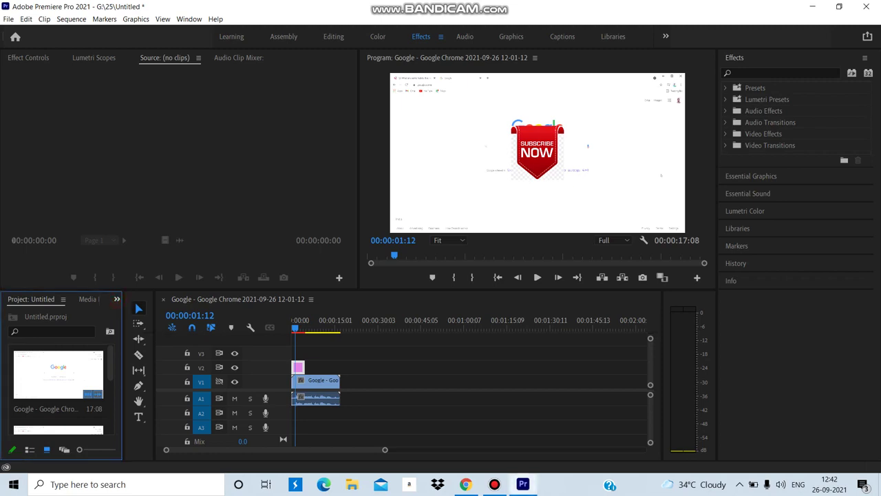
pyautogui.click(62, 299)
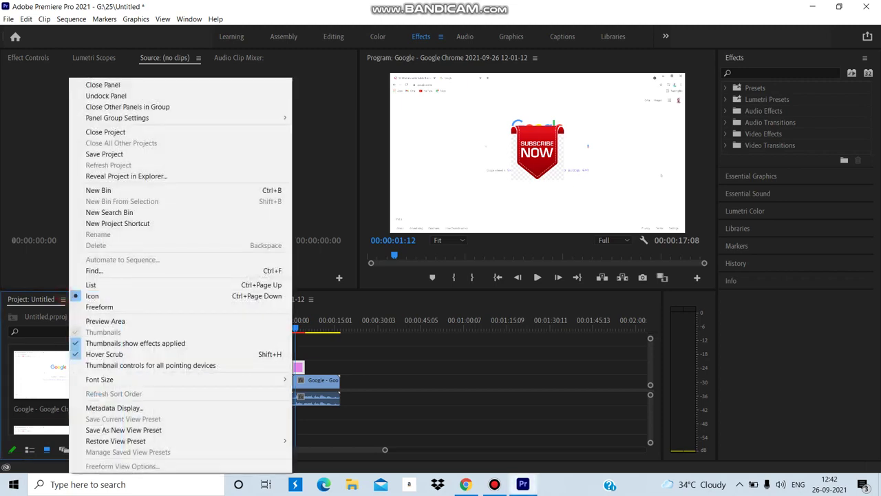
pyautogui.click(21, 166)
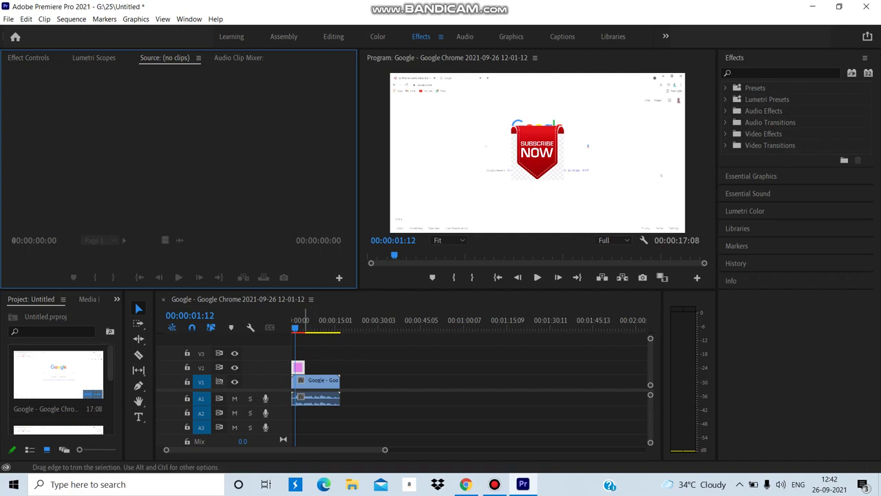
pyautogui.click(297, 367)
pyautogui.doubleClick(298, 367)
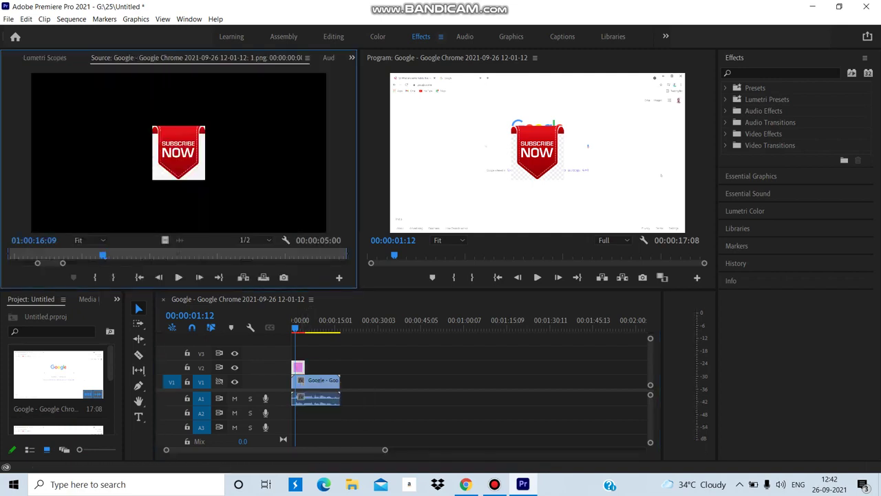
# - Show Effect Controls for the badge clip from the Source panel group's overflow list
pyautogui.click(440, 37)
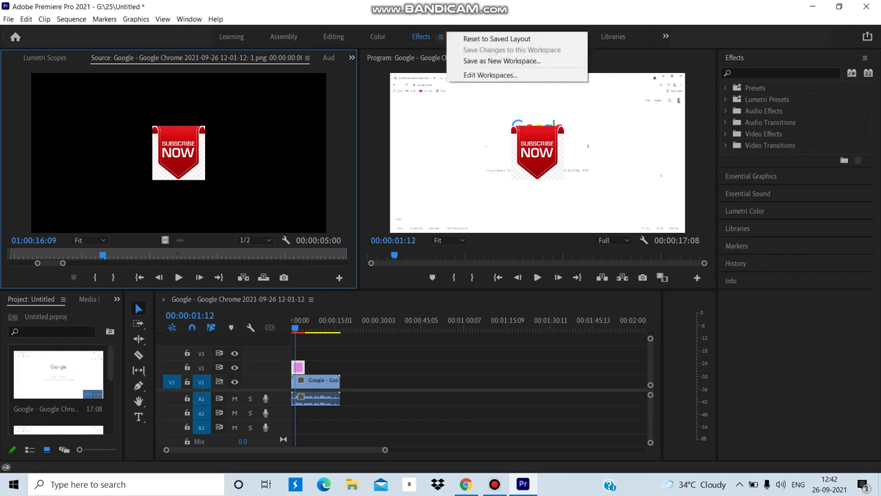
pyautogui.click(344, 414)
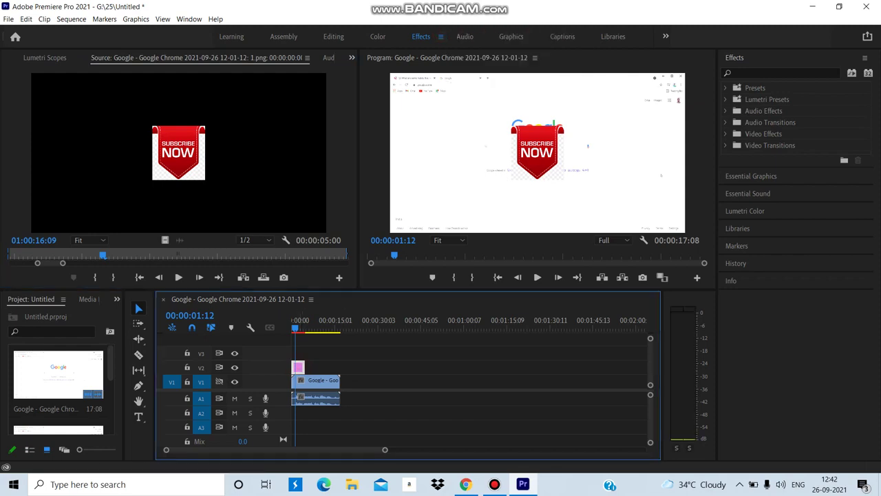
pyautogui.click(441, 37)
pyautogui.press('Escape')
pyautogui.click(352, 57)
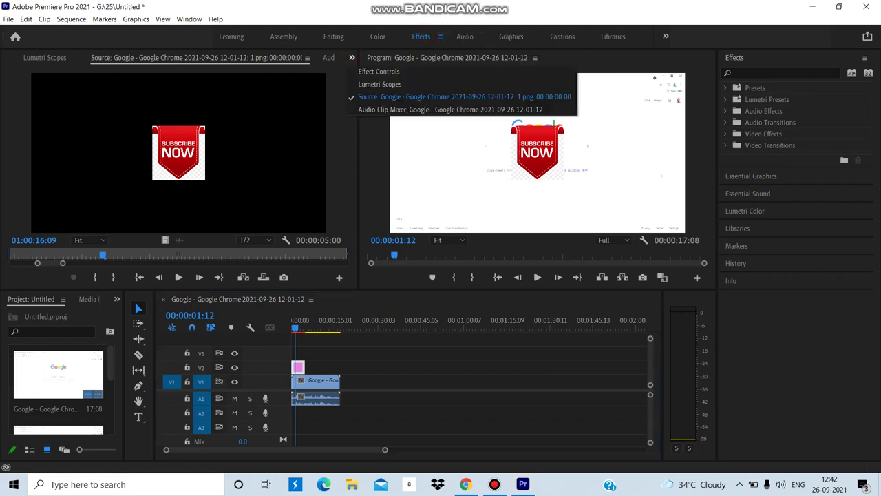
pyautogui.click(375, 73)
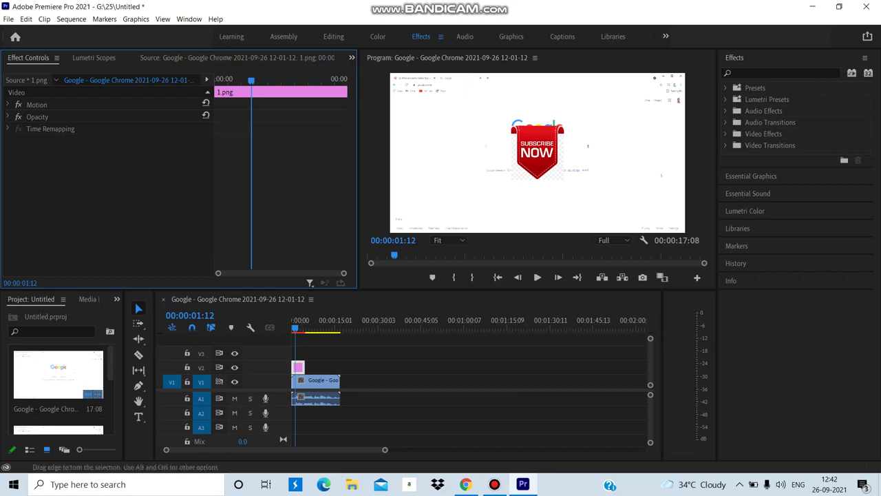
# - Enable Motion for 1.png and drag the badge smaller into the video's top-right corner
pyautogui.click(306, 367)
pyautogui.click(298, 367)
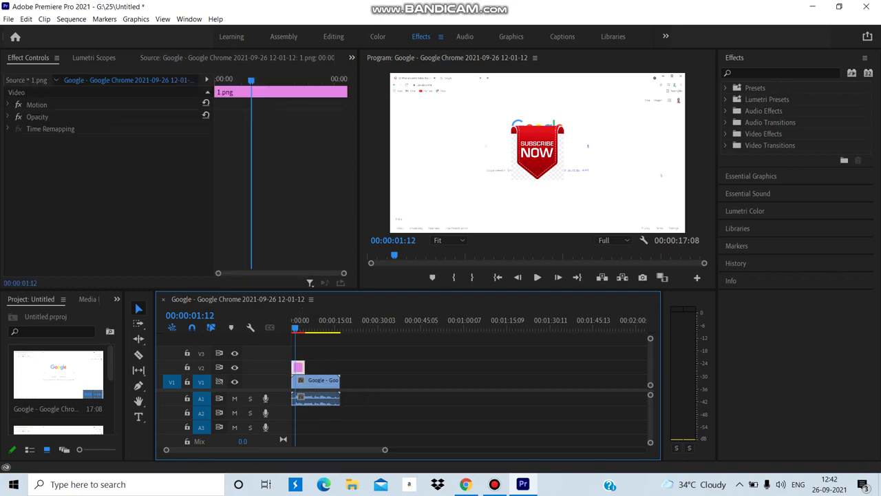
pyautogui.click(351, 57)
pyautogui.click(363, 70)
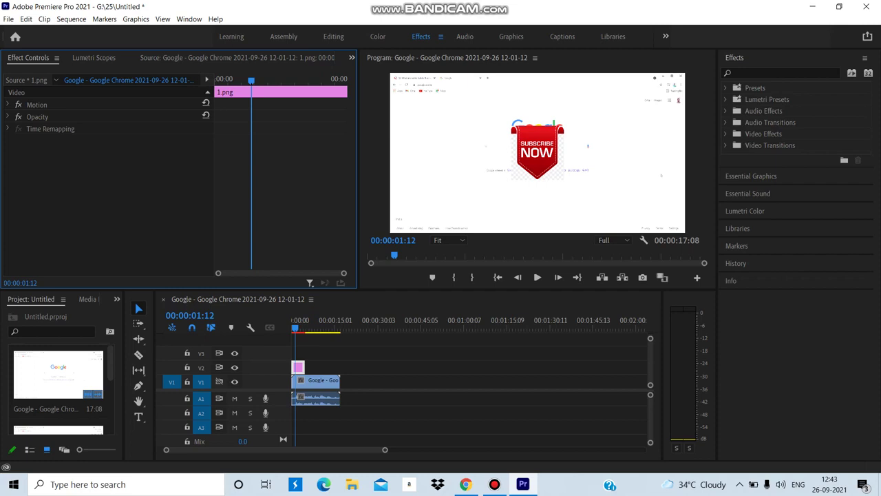
pyautogui.click(36, 105)
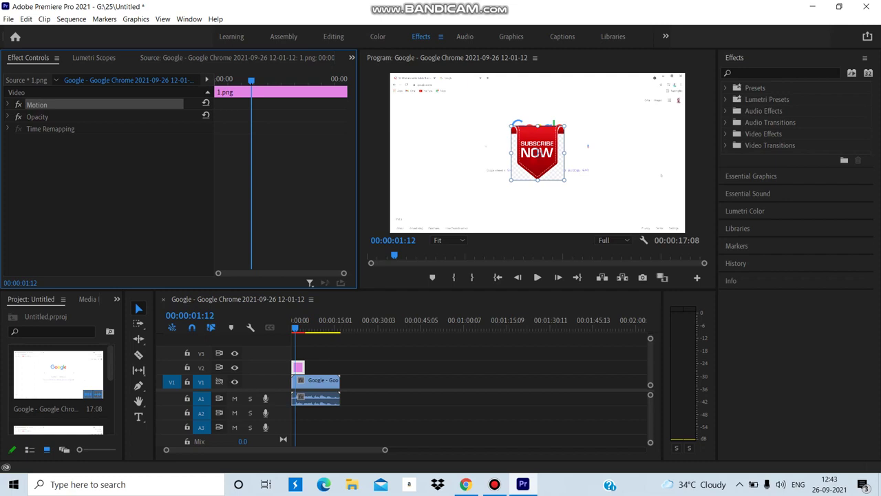
pyautogui.moveTo(537, 152); pyautogui.dragTo(652, 129)
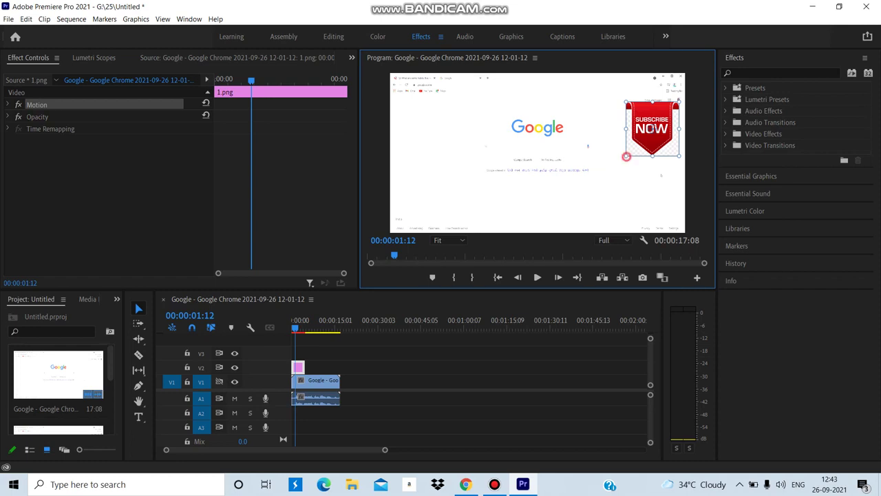
pyautogui.moveTo(626, 156); pyautogui.dragTo(639, 142)
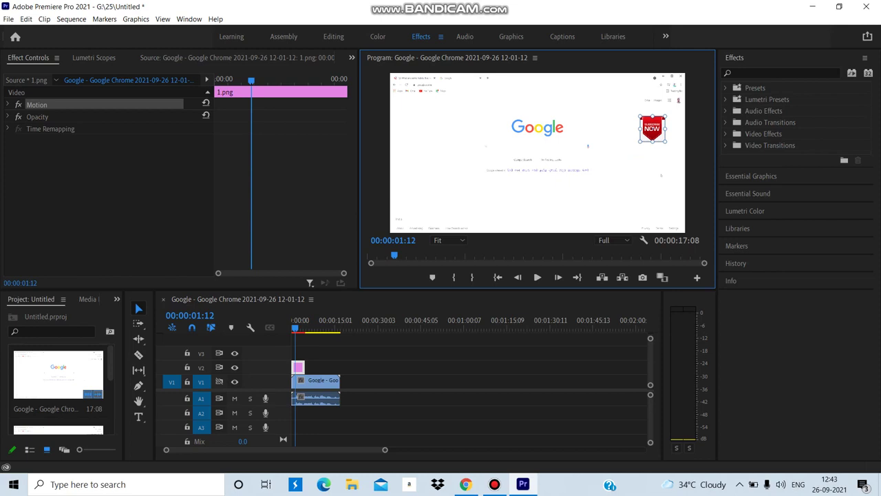
pyautogui.moveTo(652, 128); pyautogui.dragTo(666, 119)
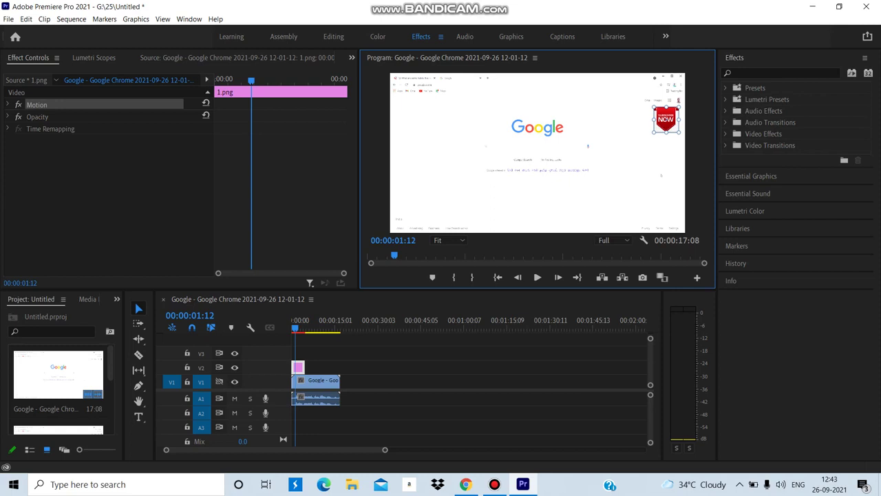
pyautogui.click(317, 380)
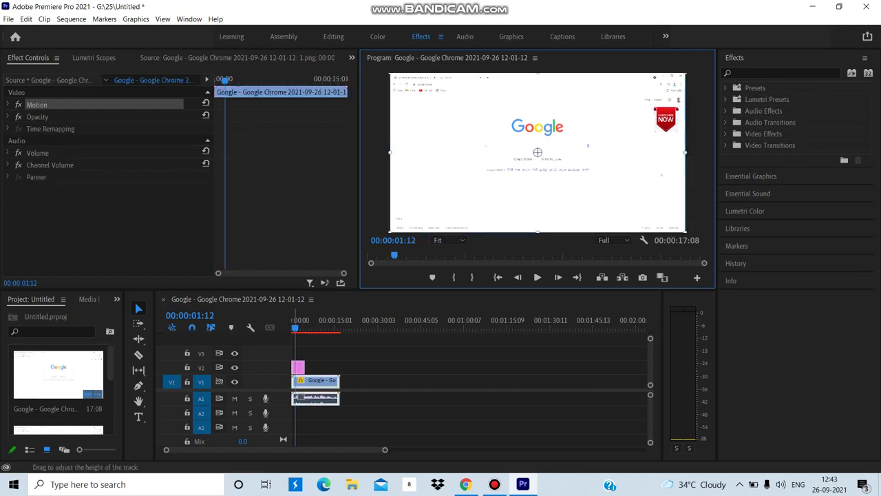
# - Play from the start to 00:00:05:18, where the badge vanishes, and select the 1.png clip
pyautogui.press('Home')
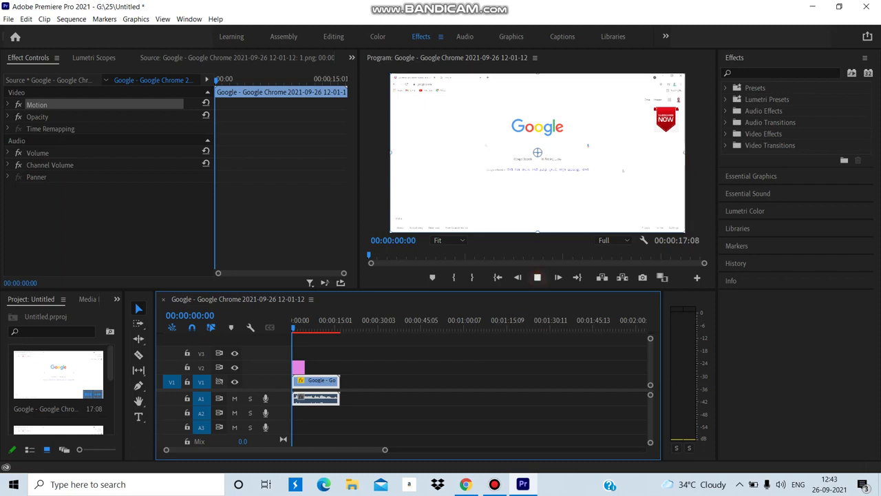
pyautogui.click(537, 278)
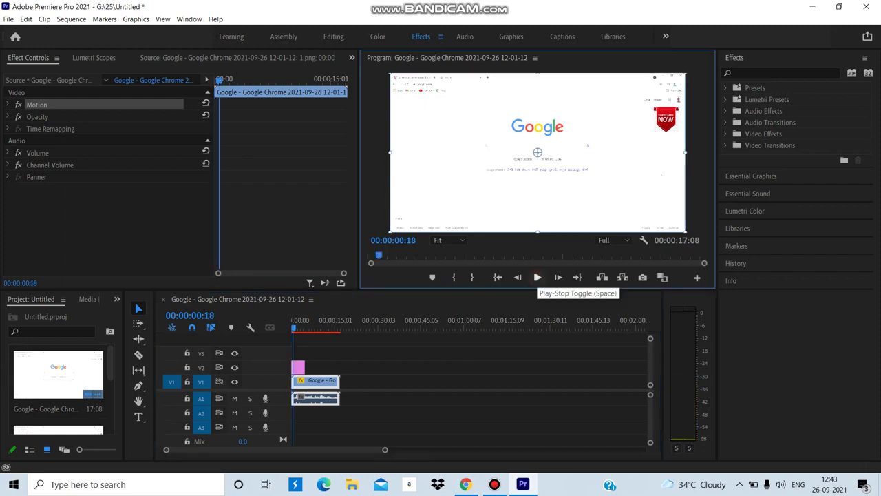
pyautogui.click(538, 278)
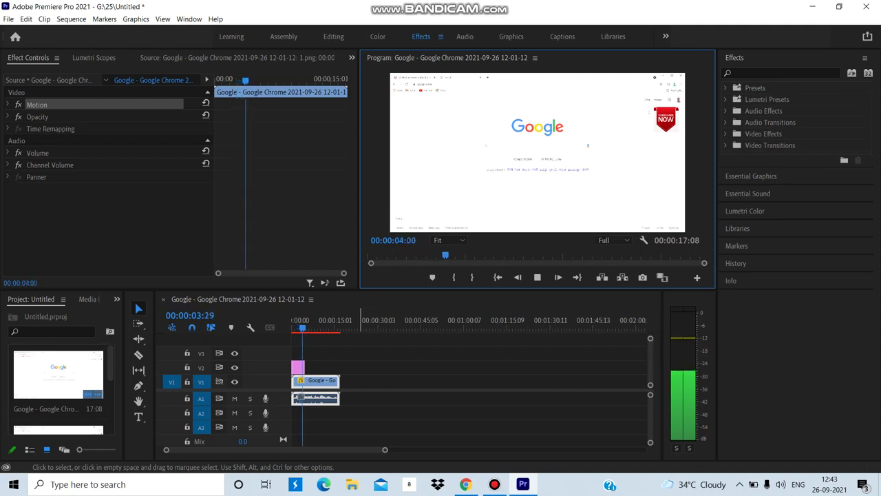
pyautogui.press('space')
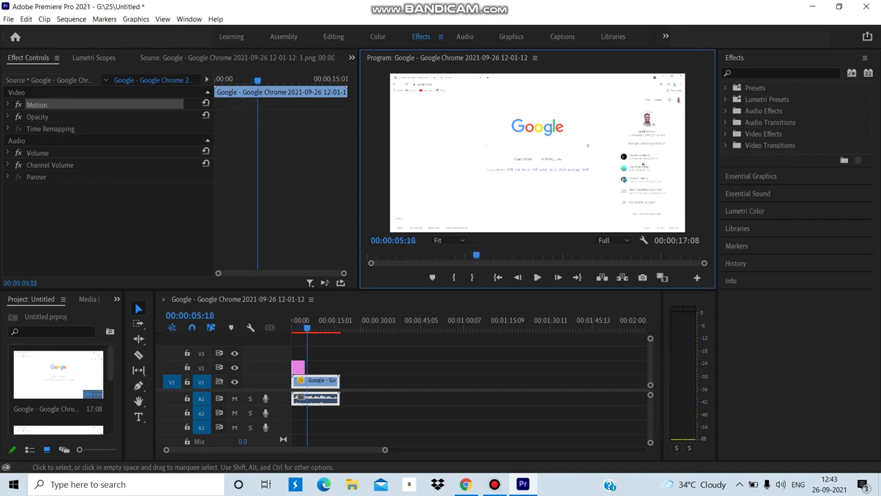
pyautogui.click(298, 367)
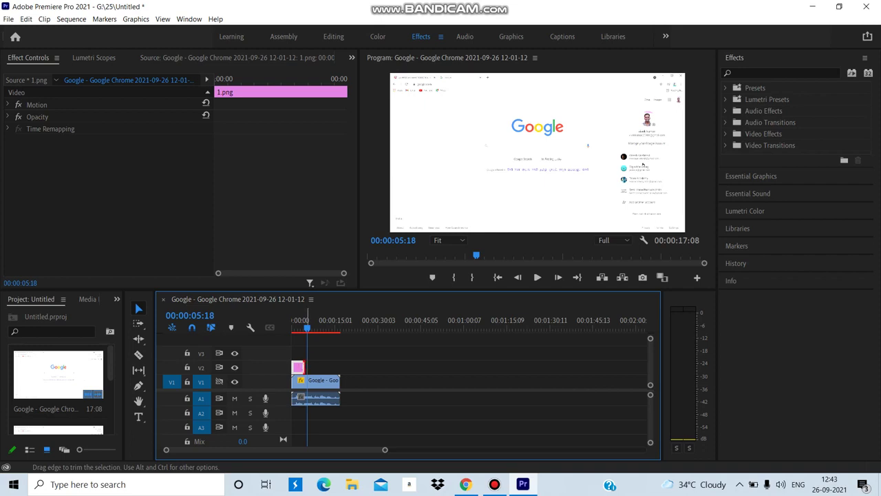
# - Extend the 1.png clip to 00:00:17:08 and play to 00:00:09:16 to confirm the badge persists
pyautogui.moveTo(304, 367); pyautogui.dragTo(339, 367)
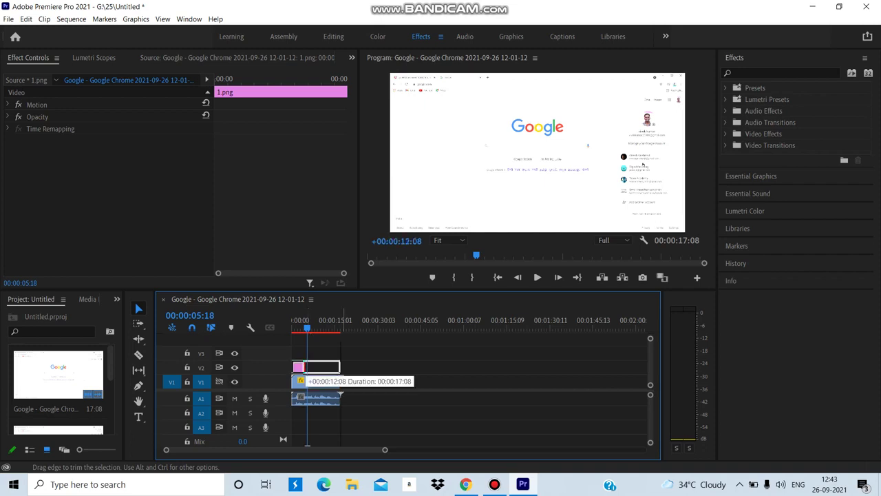
pyautogui.press('space')
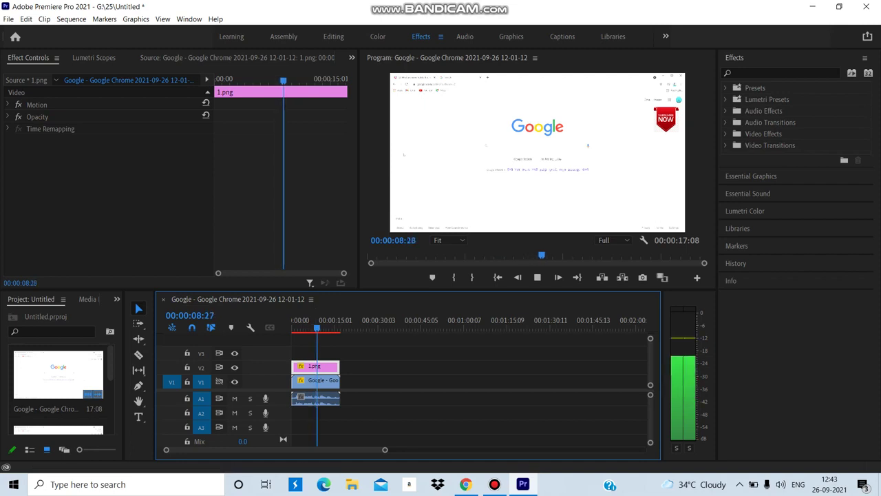
pyautogui.press('space')
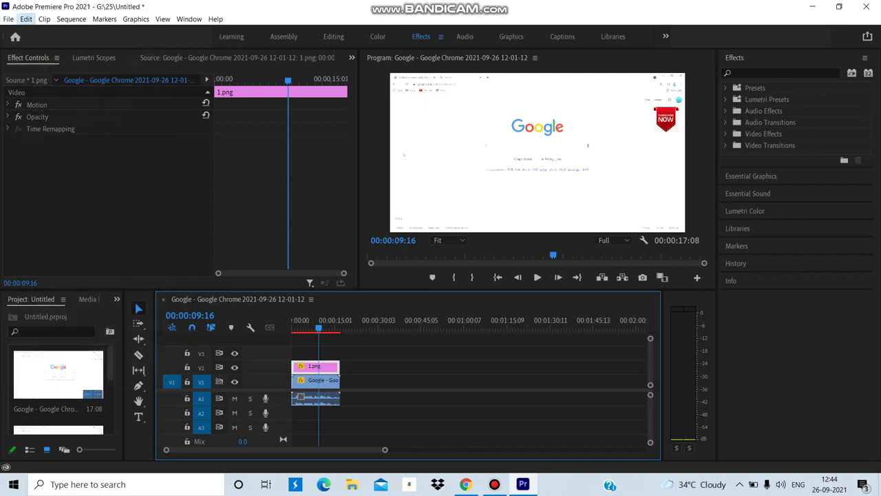
# - Bring up the File menu to reach the export commands
pyautogui.click(25, 19)
pyautogui.click(26, 18)
pyautogui.click(9, 19)
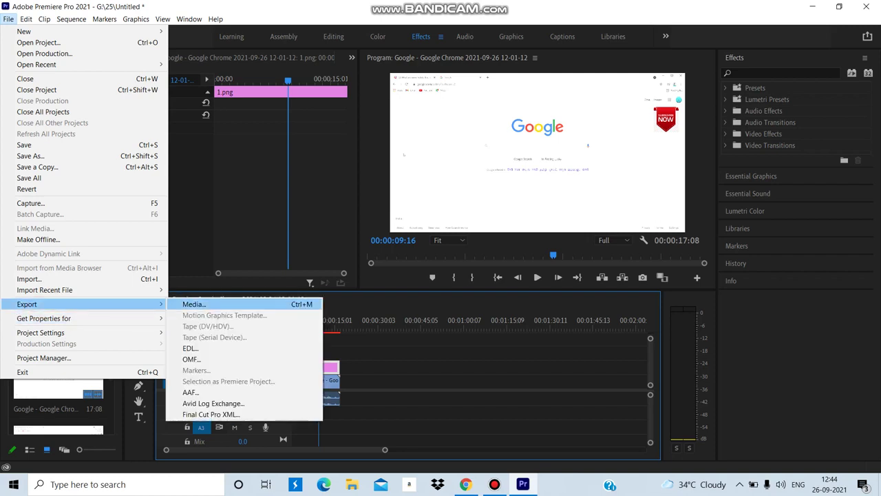
# - In the media export settings, change the format from AVI to H.264 and open the output name
pyautogui.click(195, 301)
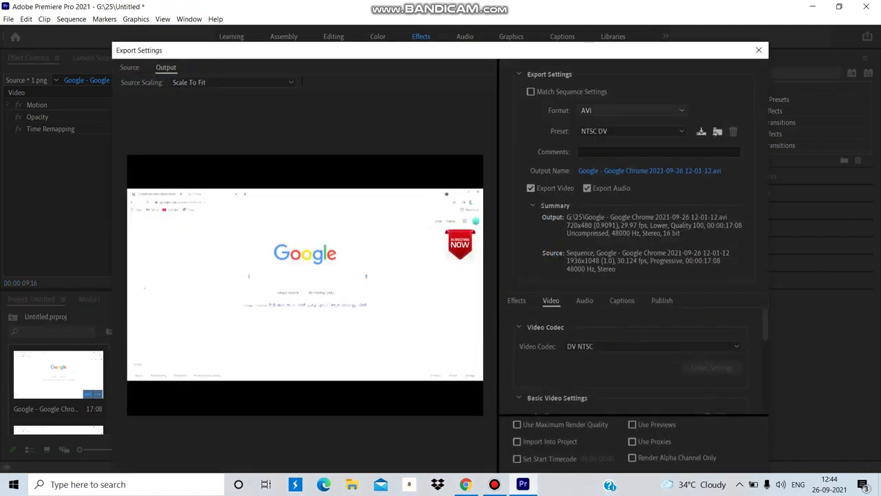
pyautogui.click(603, 110)
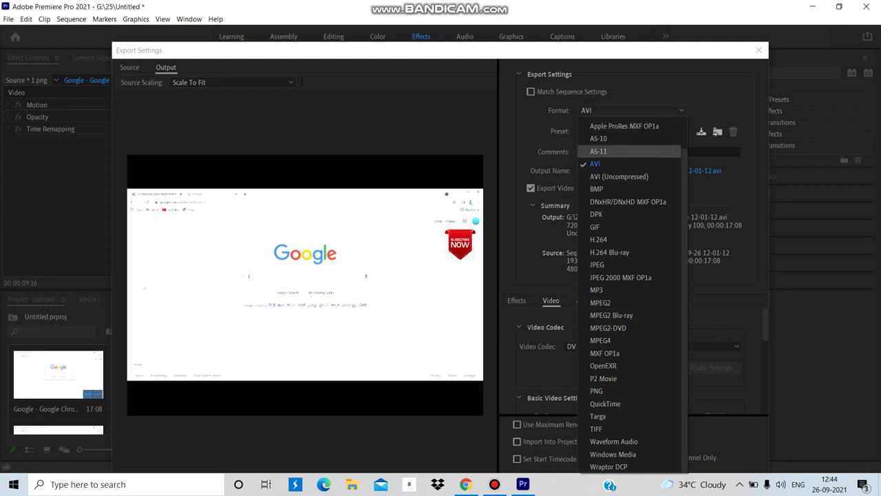
pyautogui.scroll(1, 627, 323)
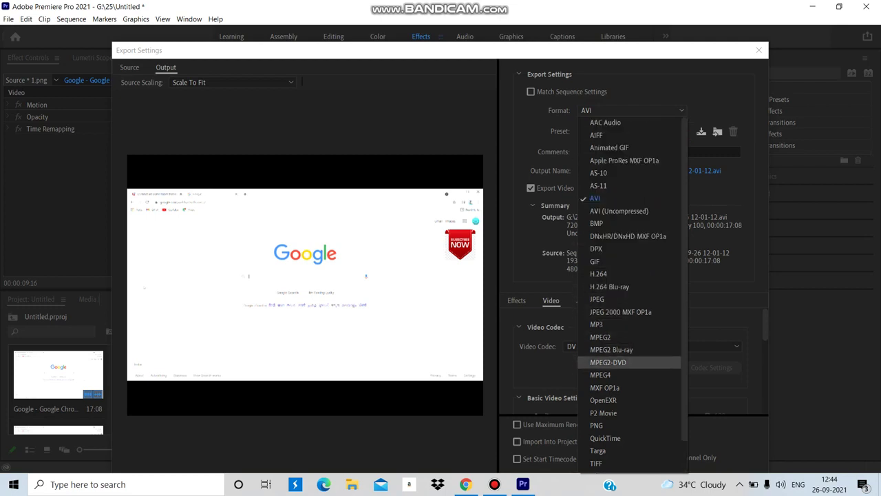
pyautogui.scroll(-1, 628, 296)
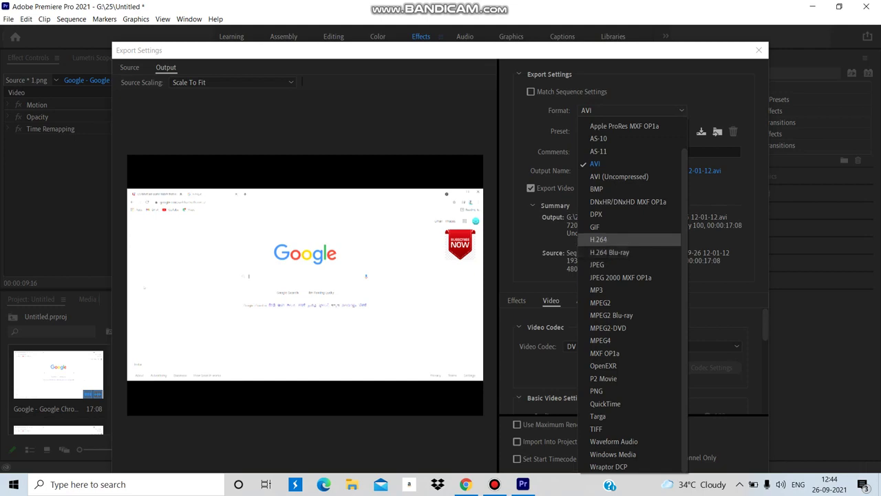
pyautogui.press('Escape')
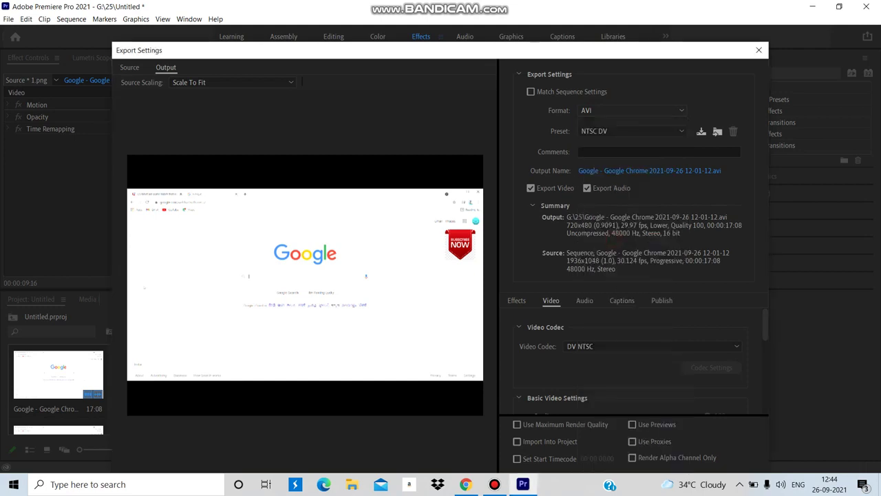
pyautogui.press('h')
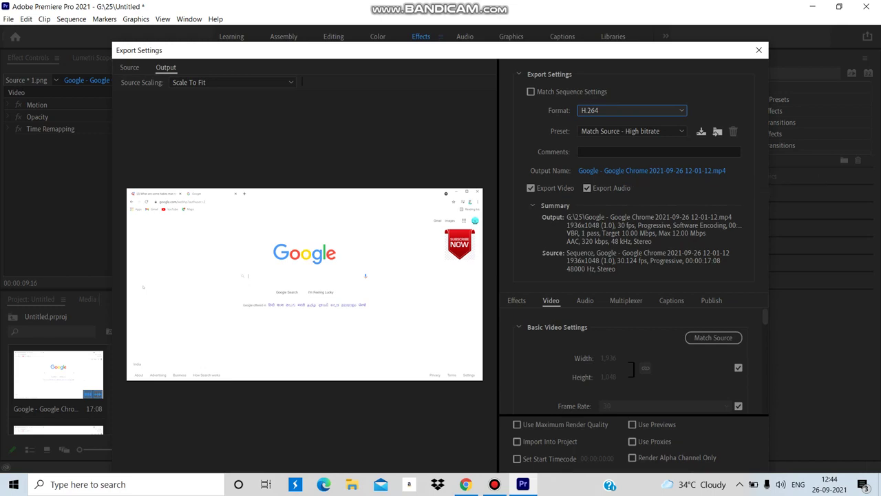
pyautogui.click(647, 170)
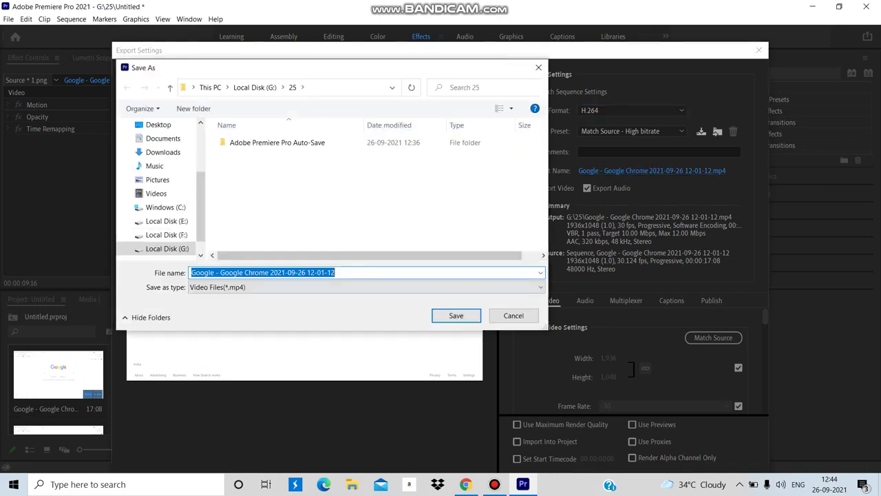
# - Name the output a.mp4 in G:\25 and export the sequence as H.264
pyautogui.write('a')
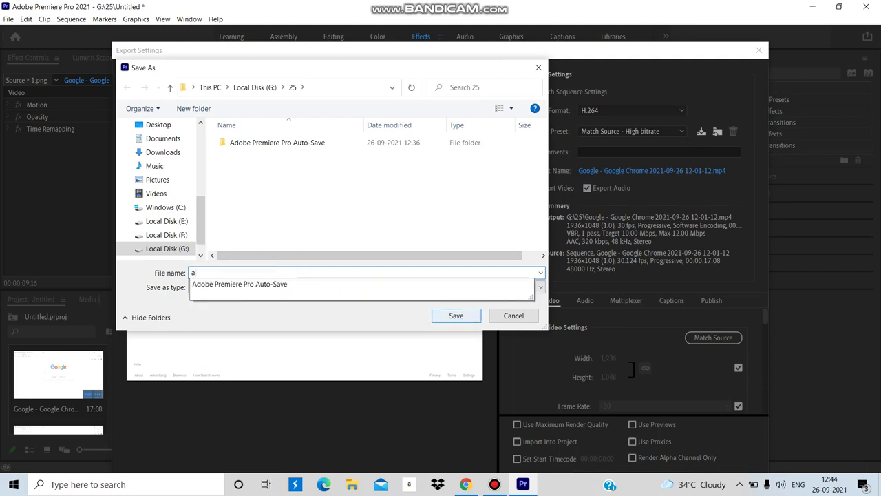
pyautogui.click(456, 315)
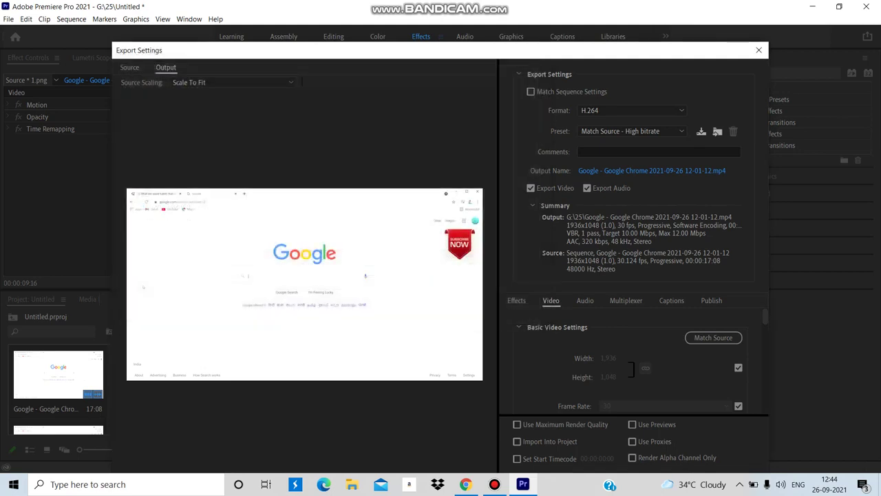
pyautogui.scroll(-2, 640, 358)
pyautogui.scroll(-2, 640, 358)
pyautogui.scroll(-2, 640, 358)
pyautogui.scroll(-2, 640, 358)
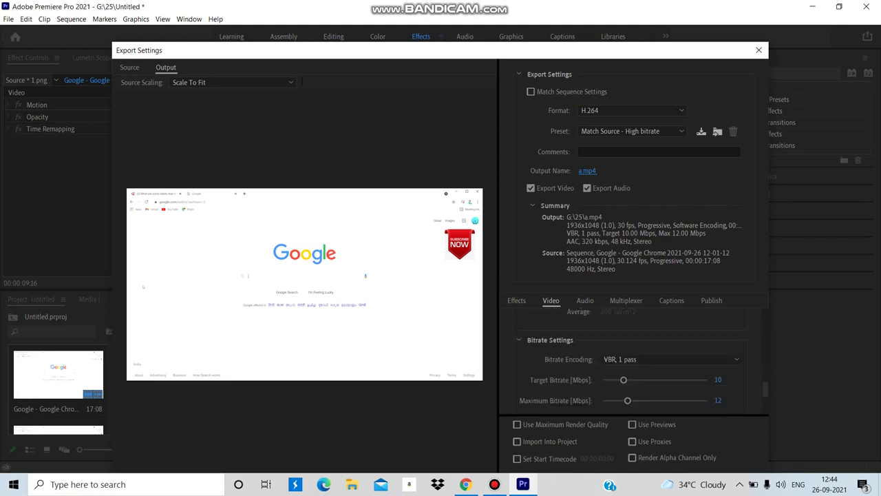
pyautogui.scroll(-1, 640, 358)
pyautogui.scroll(-2, 633, 358)
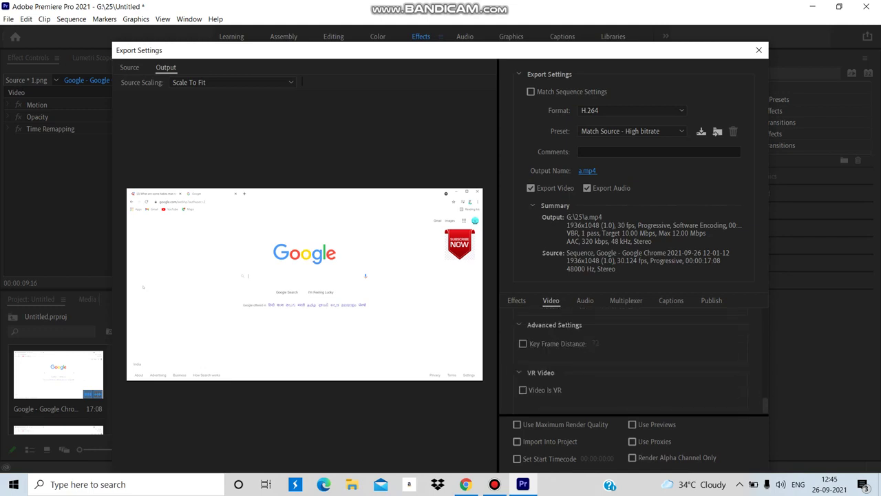
pyautogui.moveTo(592, 46)
pyautogui.mouseDown()
pyautogui.moveTo(589, 4)
pyautogui.moveTo(577, 11)
pyautogui.mouseUp()
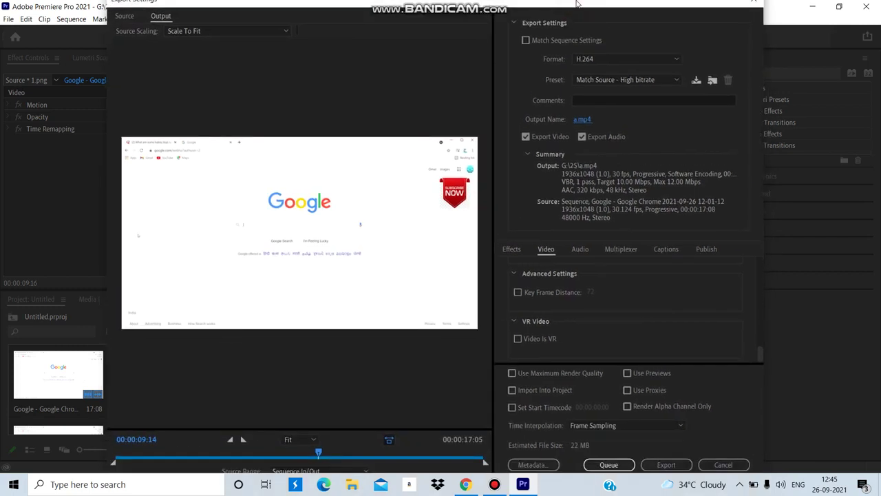
pyautogui.click(672, 469)
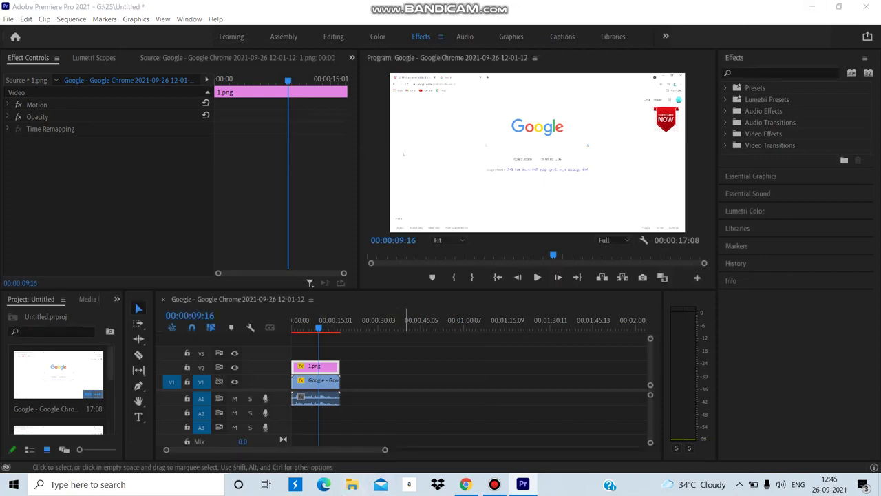
# - Minimize Premiere, browse This PC to G:\25, and open a.mp4 in the video player
pyautogui.click(813, 6)
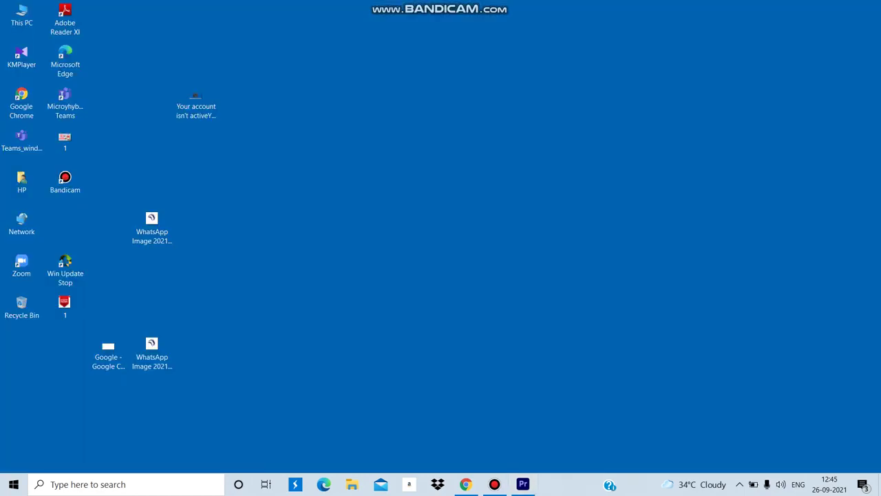
pyautogui.doubleClick(21, 14)
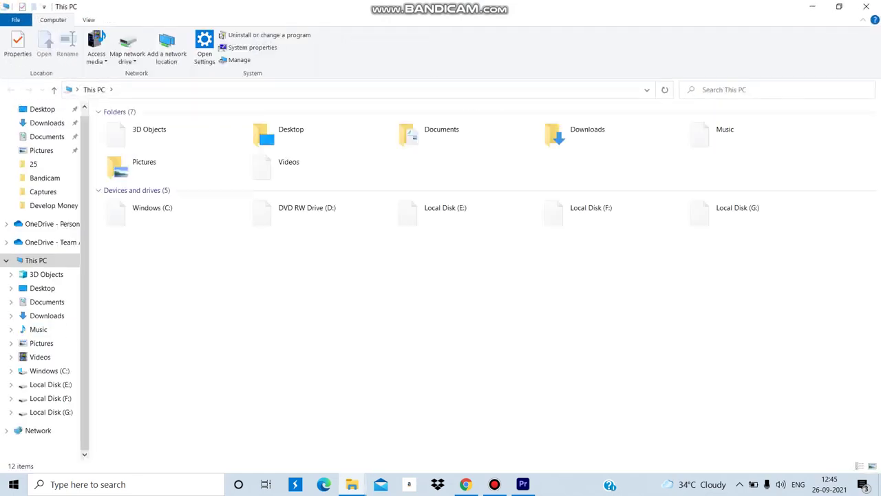
pyautogui.click(51, 412)
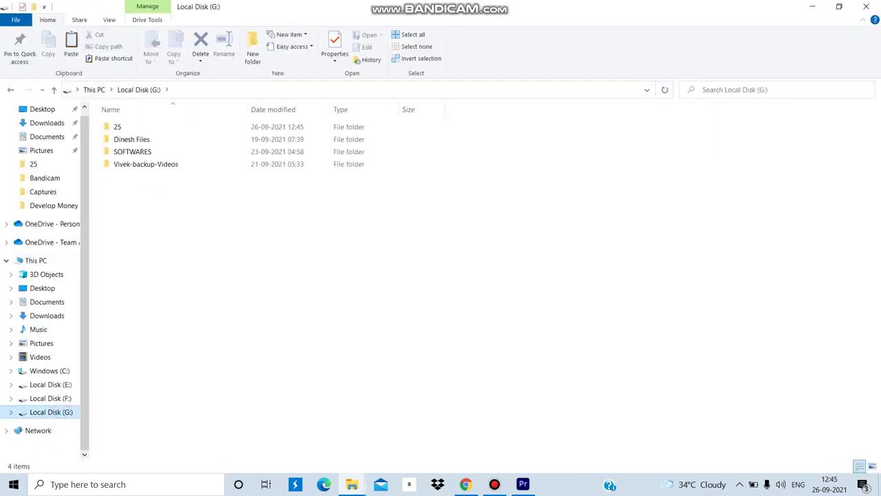
pyautogui.doubleClick(148, 126)
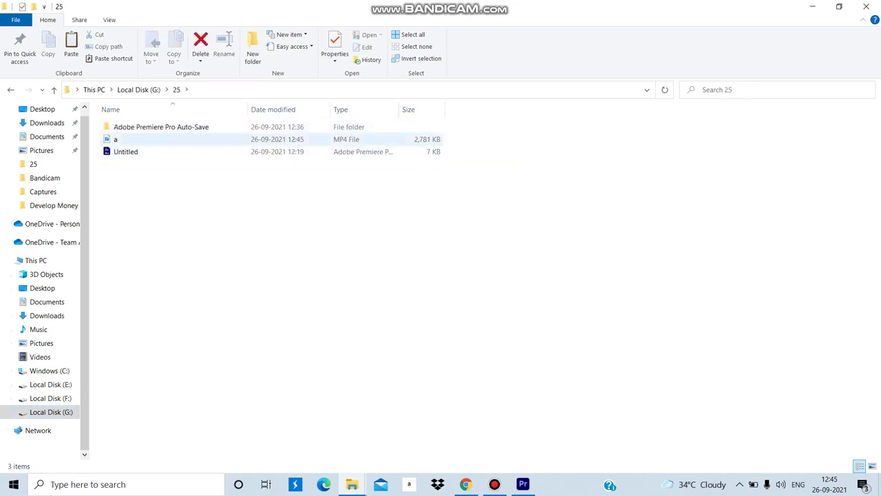
pyautogui.click(137, 140)
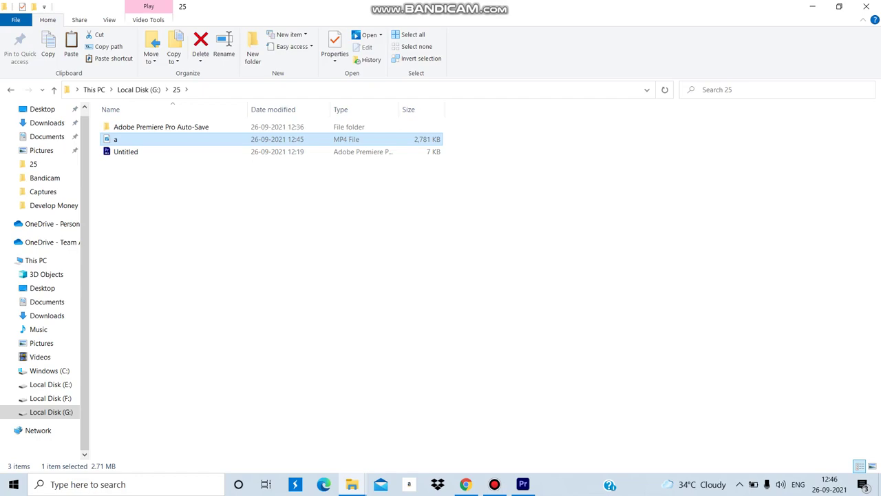
pyautogui.press('Return')
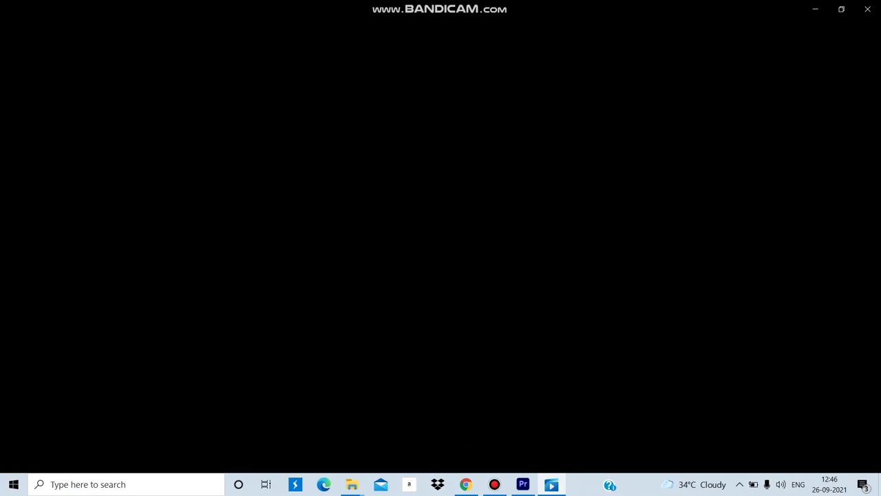
# - Play a.mp4 full screen in Movies & TV
pyautogui.hotkey('alt', 'Return')
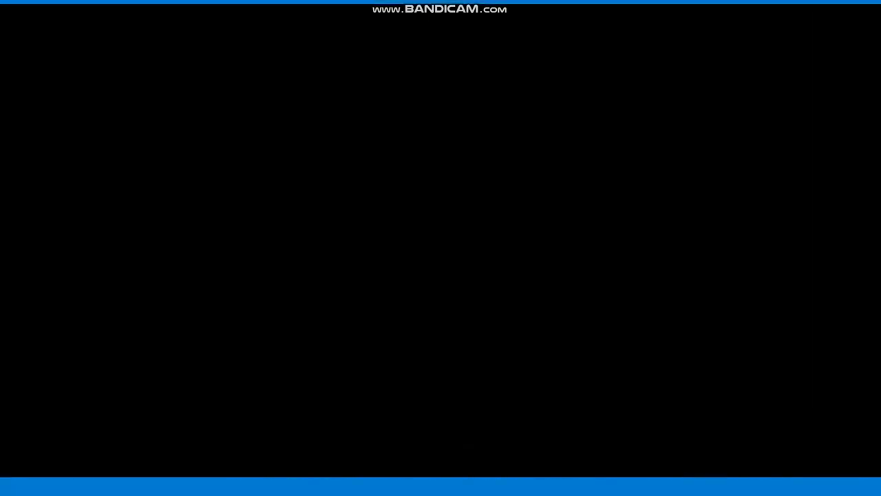